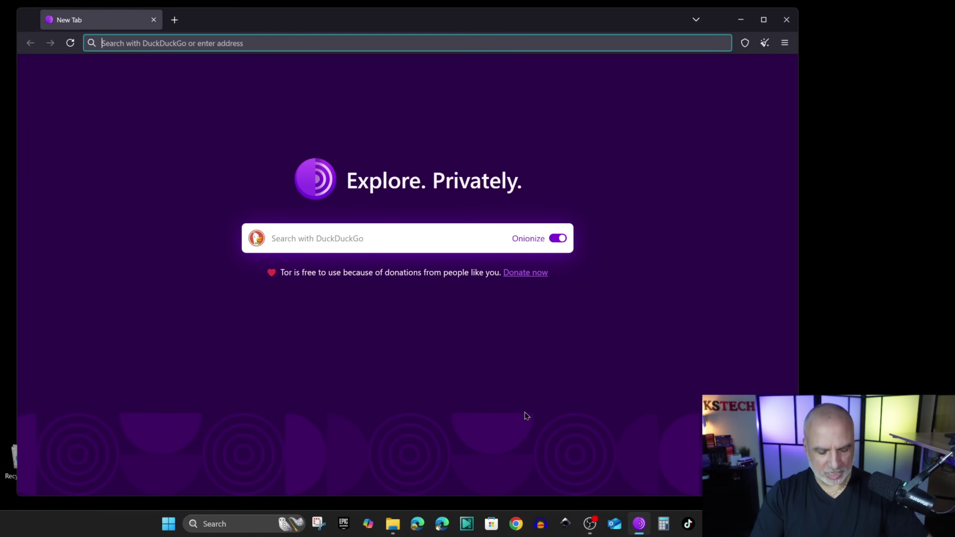
# Step: Load qubes-os.org, switch to its .onion site, and scroll the Downloads page to Qubes OS 4.2.4
pyautogui.write('qubes')
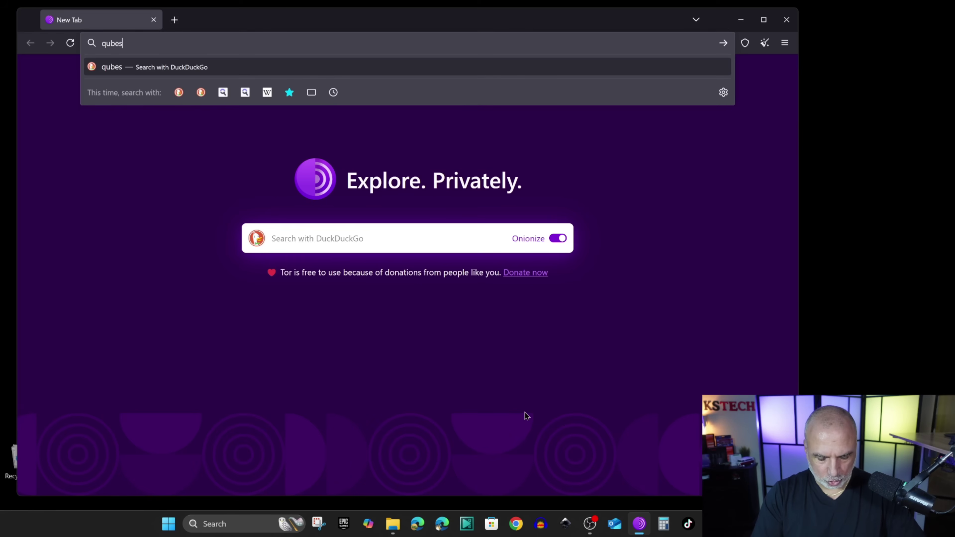
pyautogui.write('-os.or')
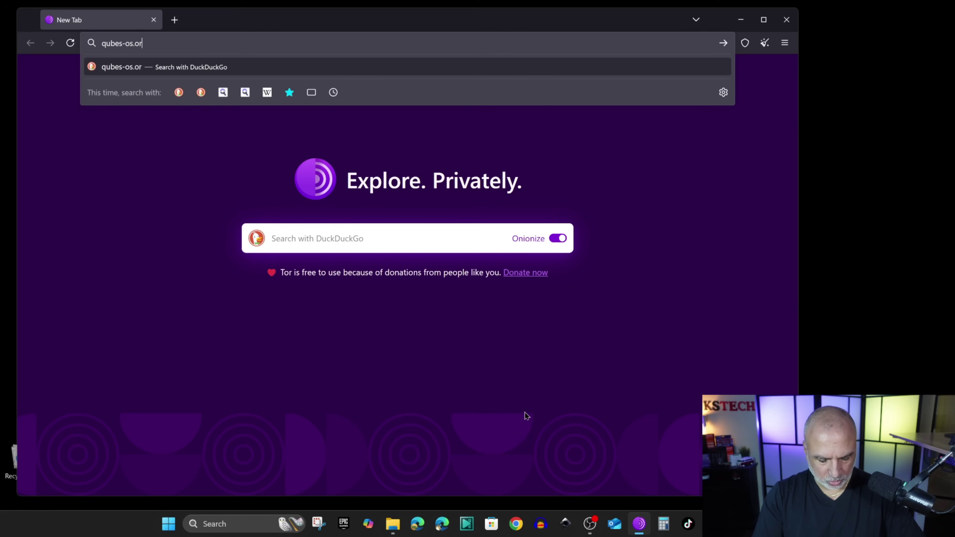
pyautogui.write('g')
pyautogui.press('Return')
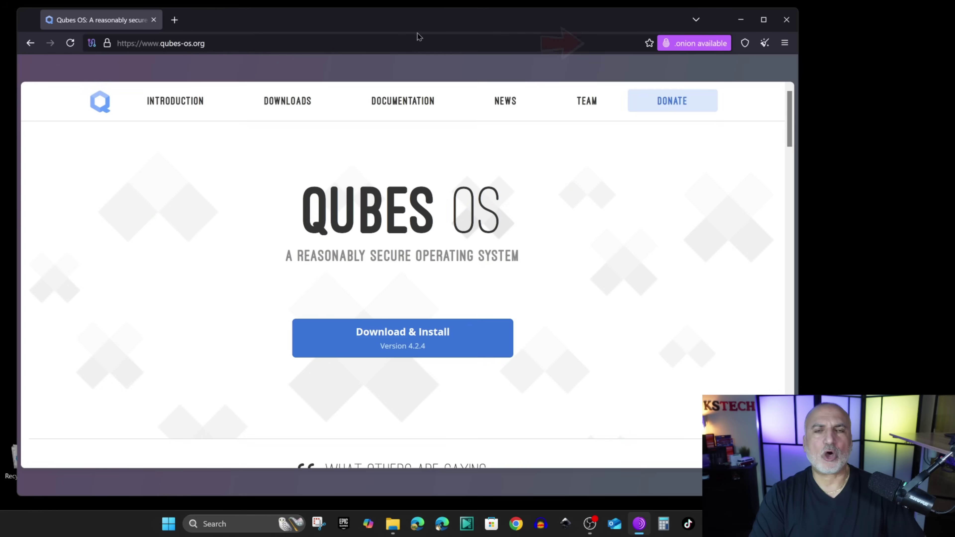
pyautogui.click(692, 45)
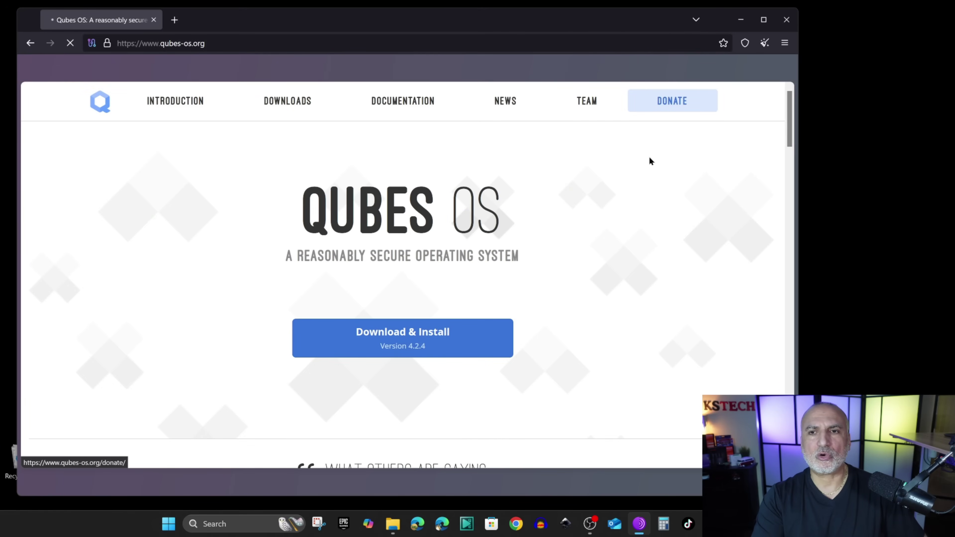
pyautogui.click(287, 104)
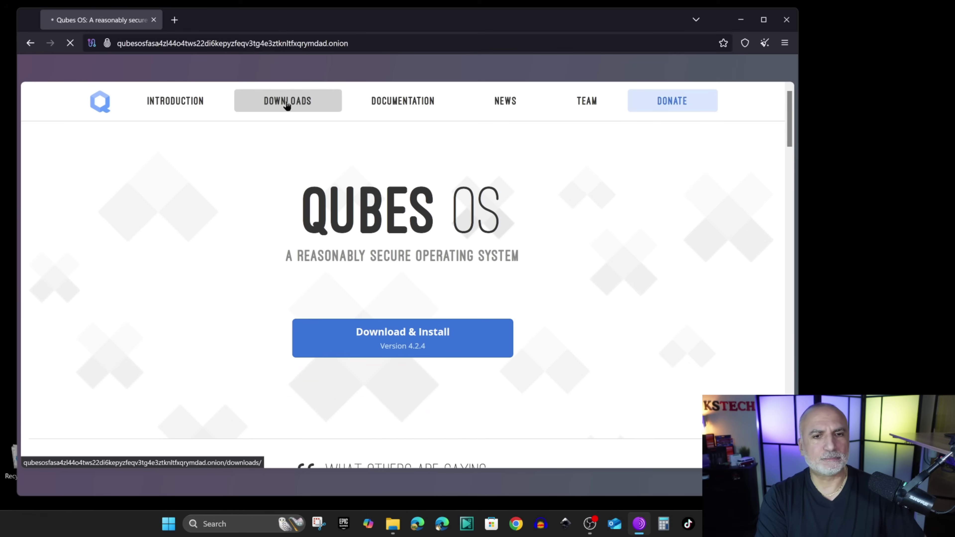
pyautogui.scroll(-3, 314, 151)
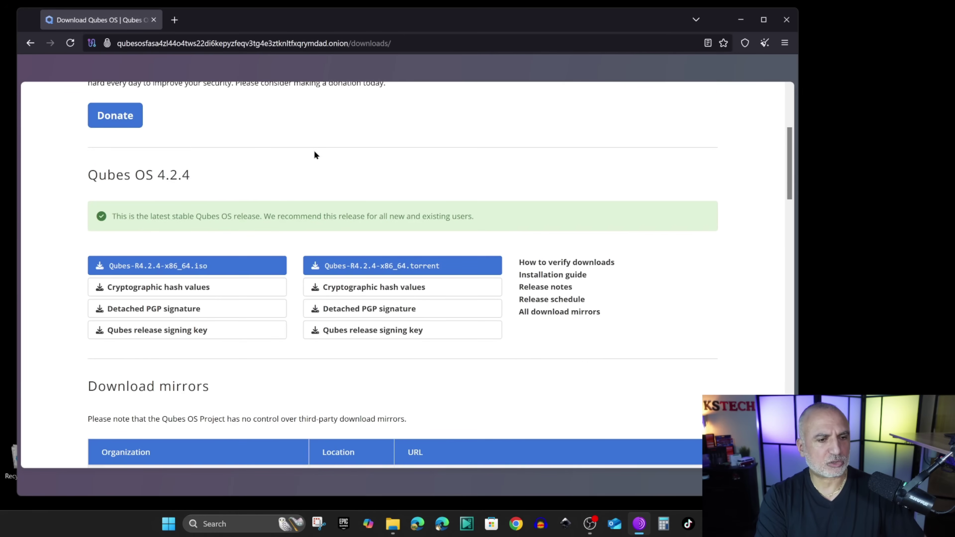
# Step: Save Qubes-R4.2.4-x86_64.iso into Downloads, overwriting the existing copy
pyautogui.click(131, 268)
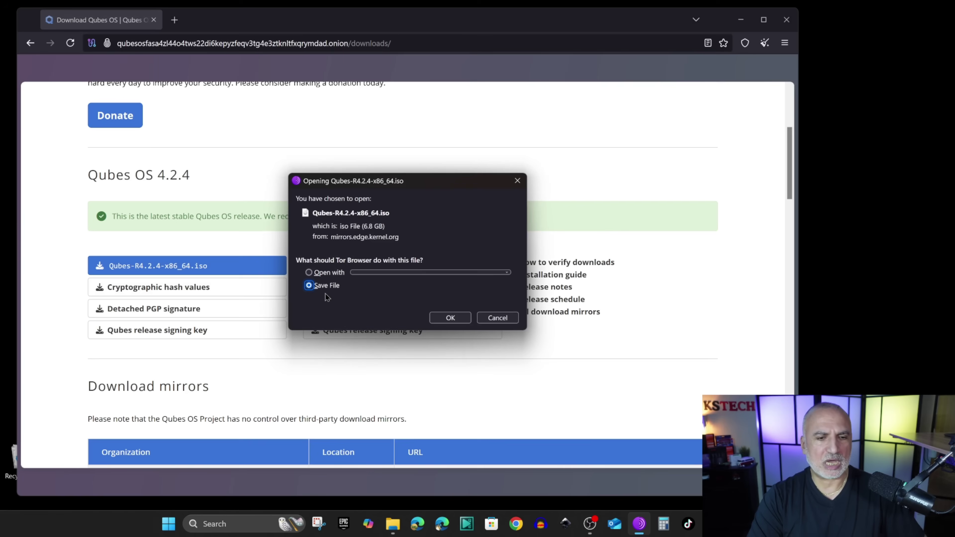
pyautogui.click(450, 318)
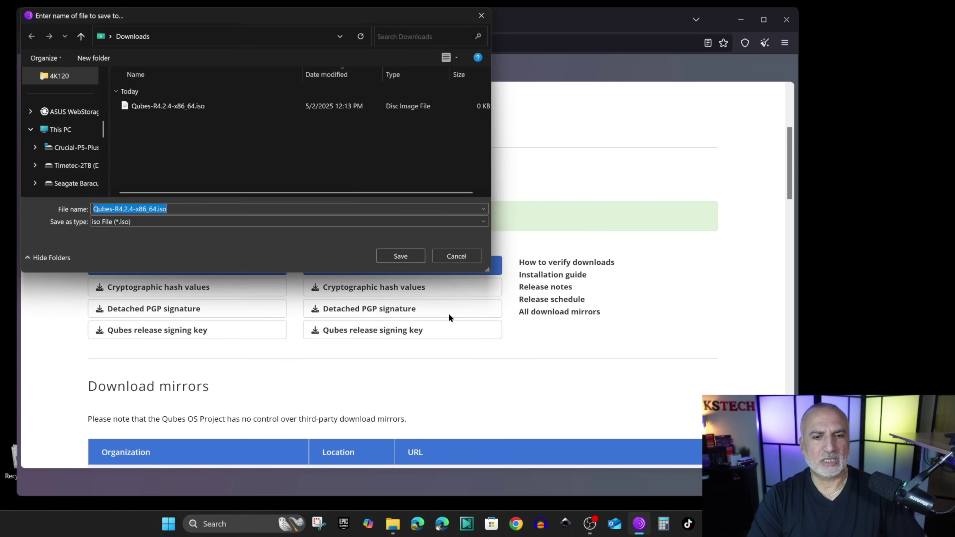
pyautogui.click(406, 256)
pyautogui.click(504, 261)
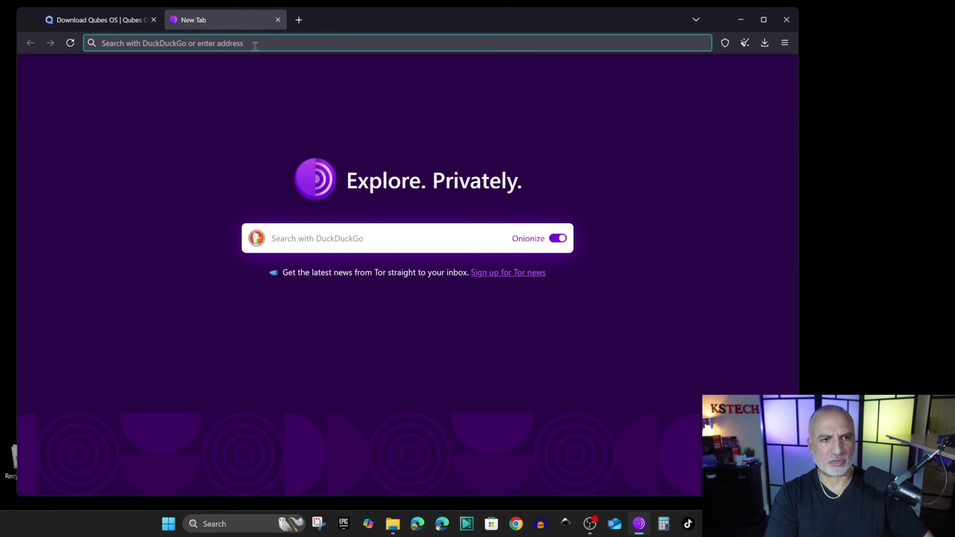
# Step: Load rufus.ie in a new tab and save the Windows x64 rufus-4.7.exe
pyautogui.click(255, 43)
pyautogui.write('ruf')
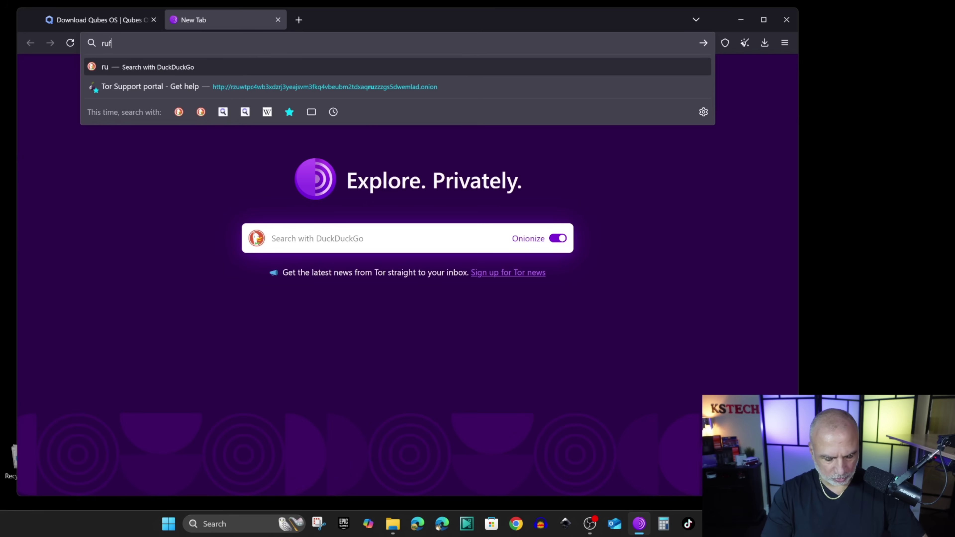
pyautogui.write('us.ie')
pyautogui.press('Return')
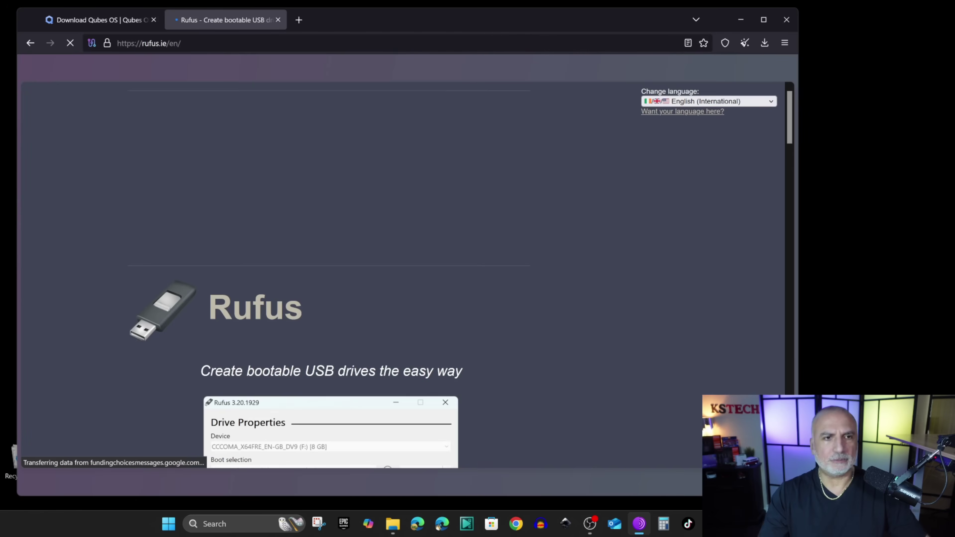
pyautogui.scroll(-10, 316, 251)
pyautogui.scroll(-12, 316, 270)
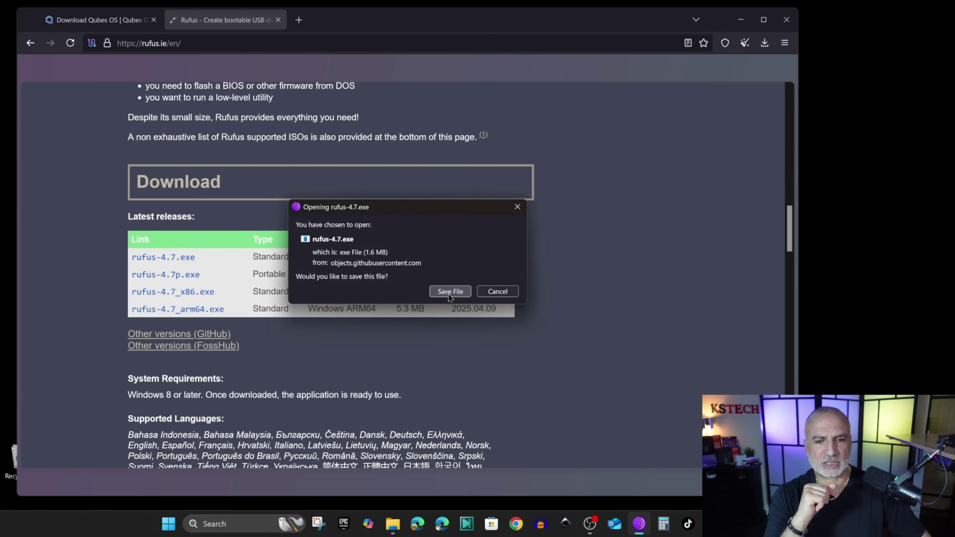
pyautogui.click(448, 294)
pyautogui.click(391, 257)
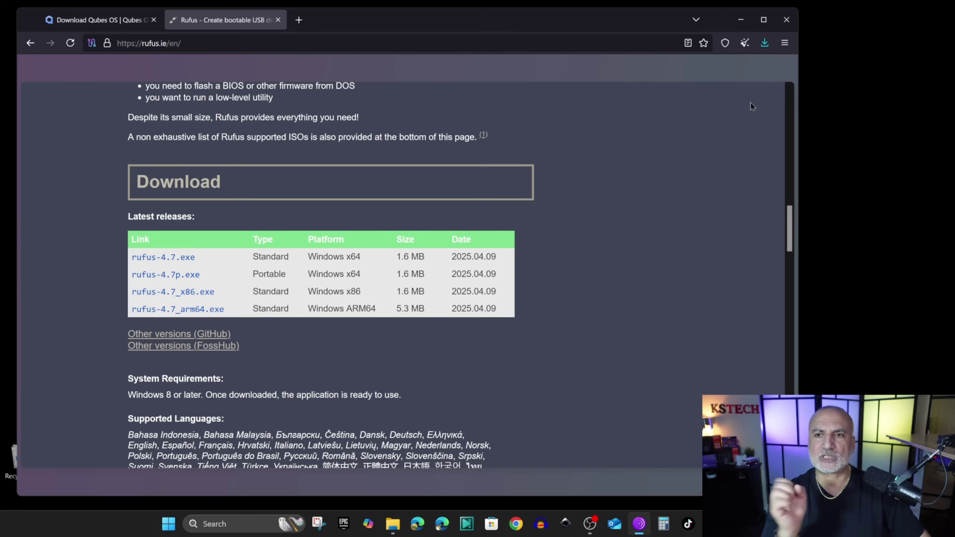
# Step: Launch rufus-4.7.exe from the Downloads panel, approve the UAC prompt, and minimize the browser
pyautogui.click(765, 43)
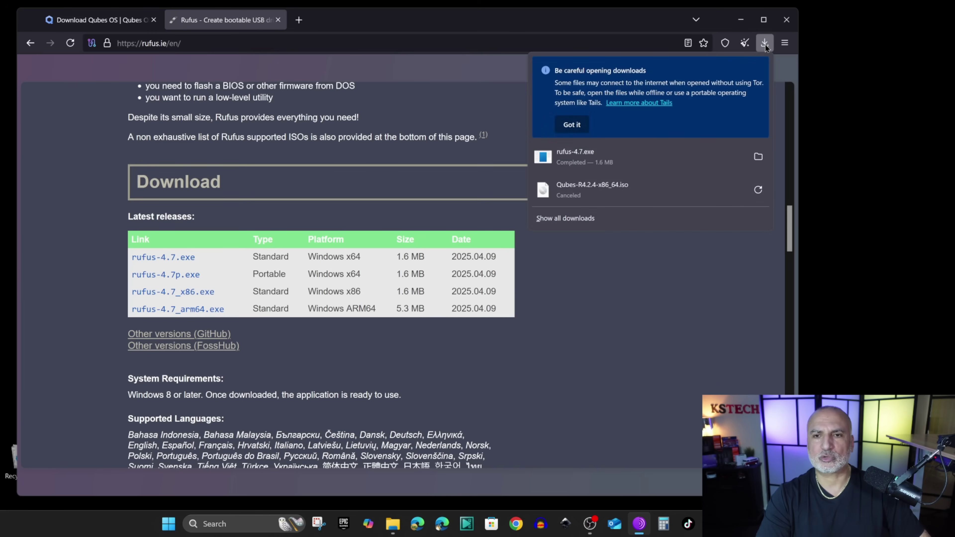
pyautogui.click(594, 162)
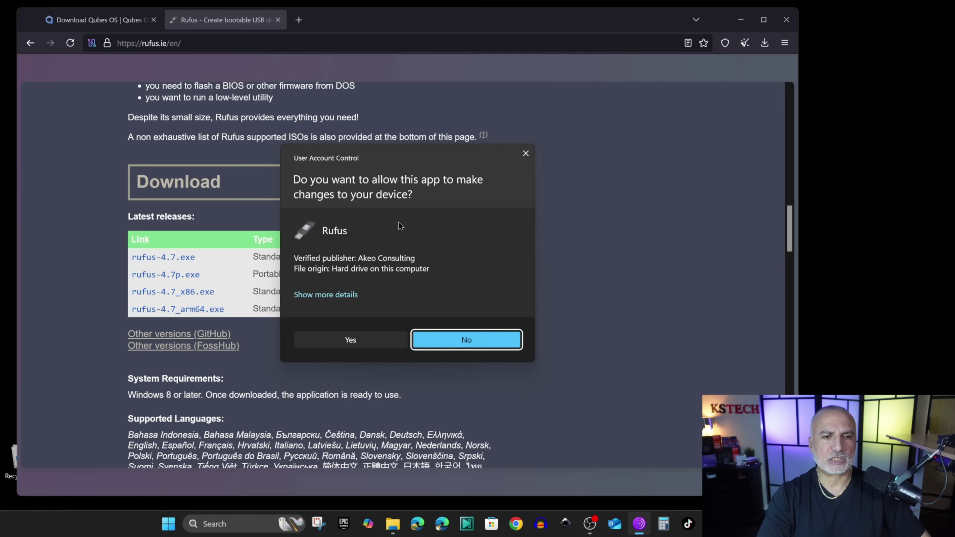
pyautogui.click(350, 340)
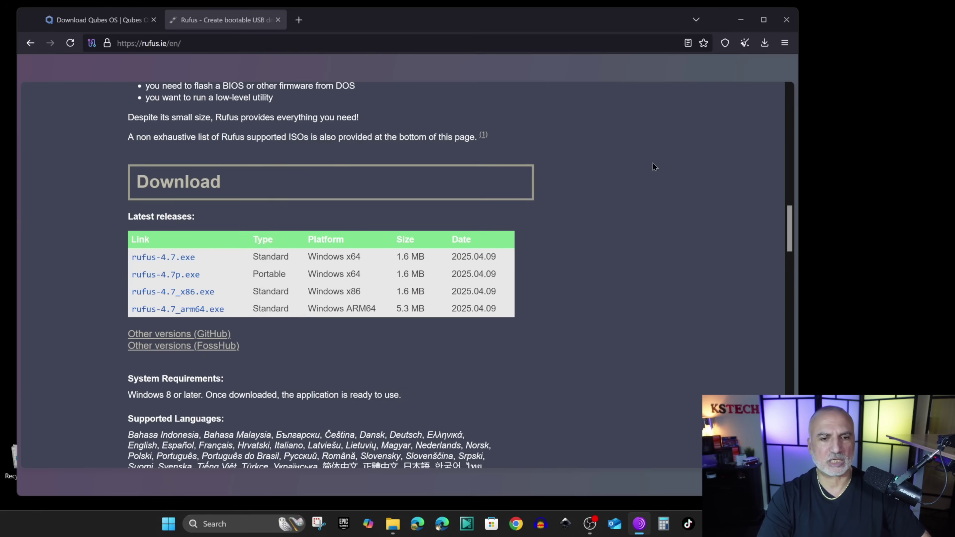
pyautogui.click(741, 20)
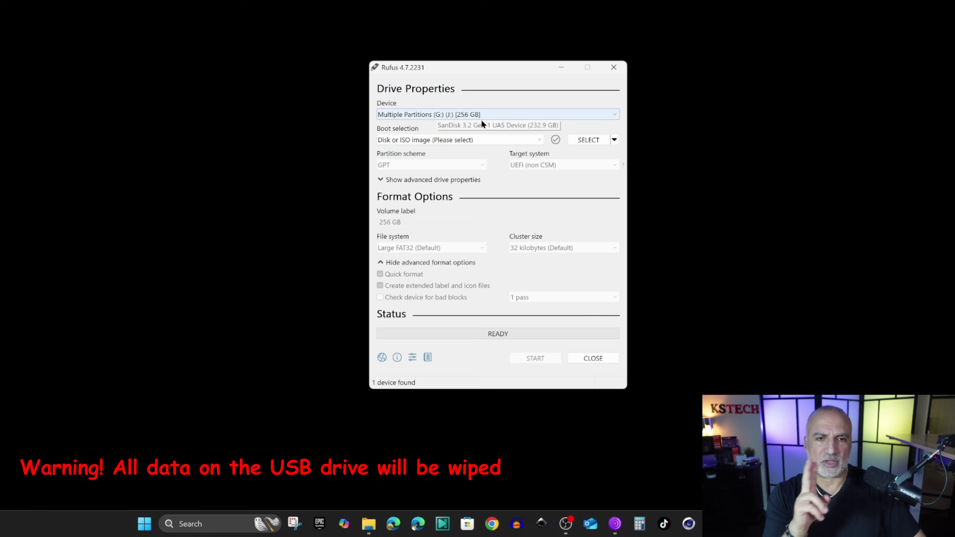
# Step: Keep the 256 GB drive as target and load Qubes-R4.2.4-x86_64.iso as the boot image
pyautogui.click(484, 112)
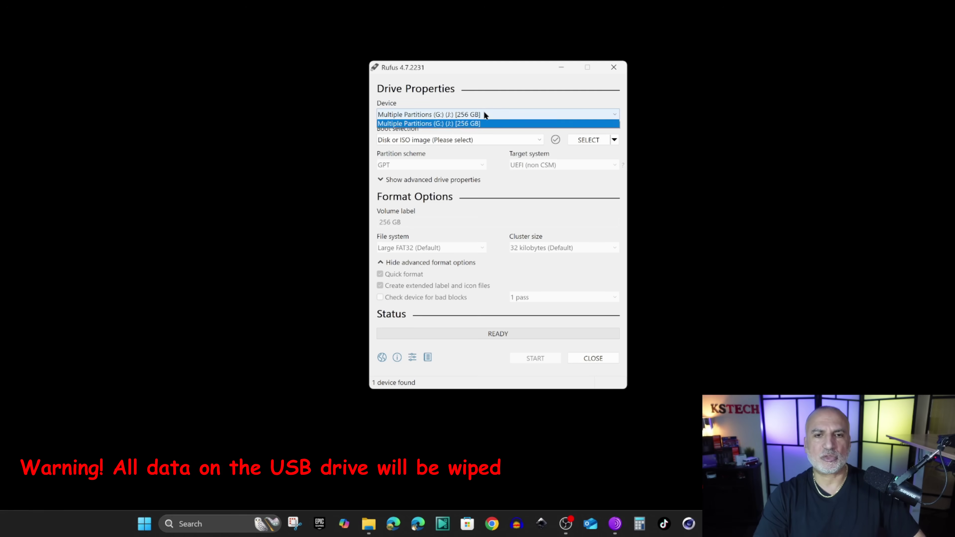
pyautogui.click(485, 112)
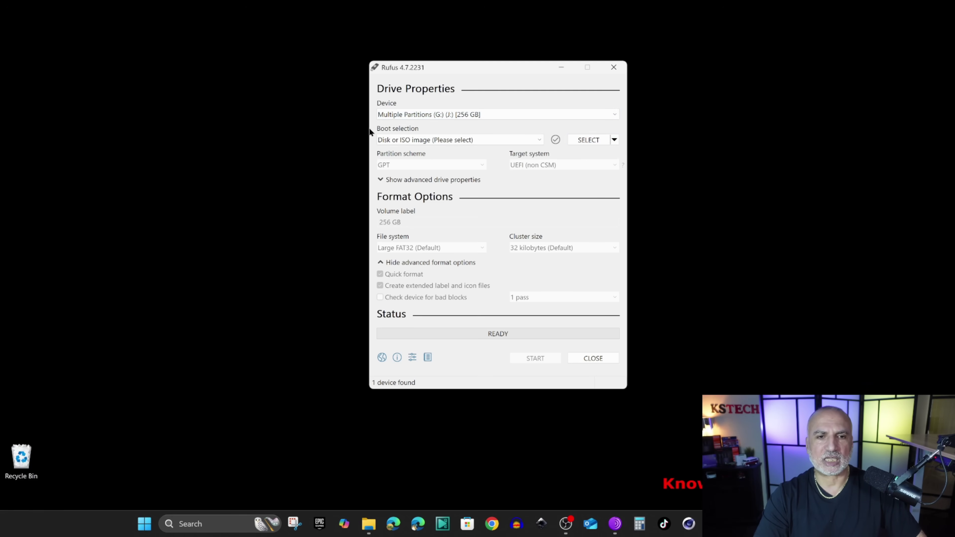
pyautogui.click(581, 139)
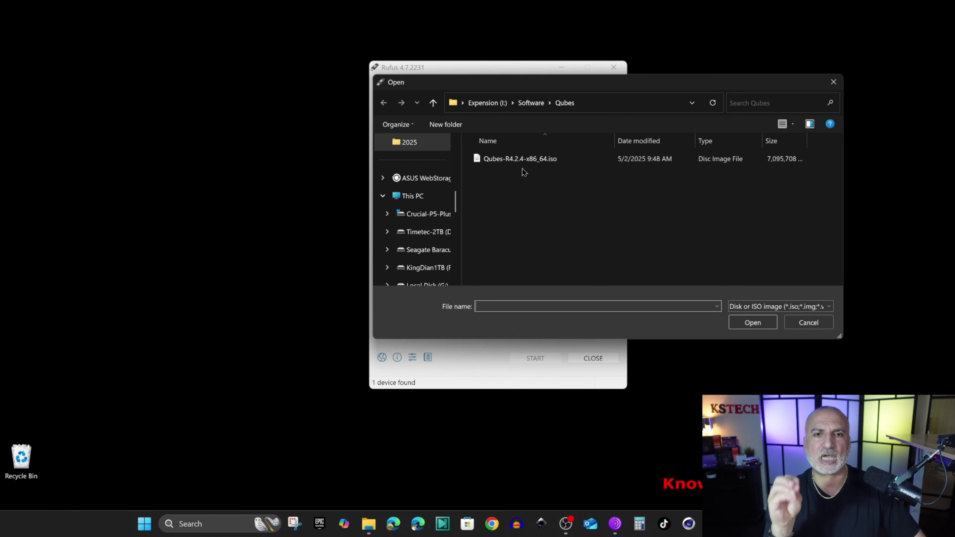
pyautogui.click(514, 158)
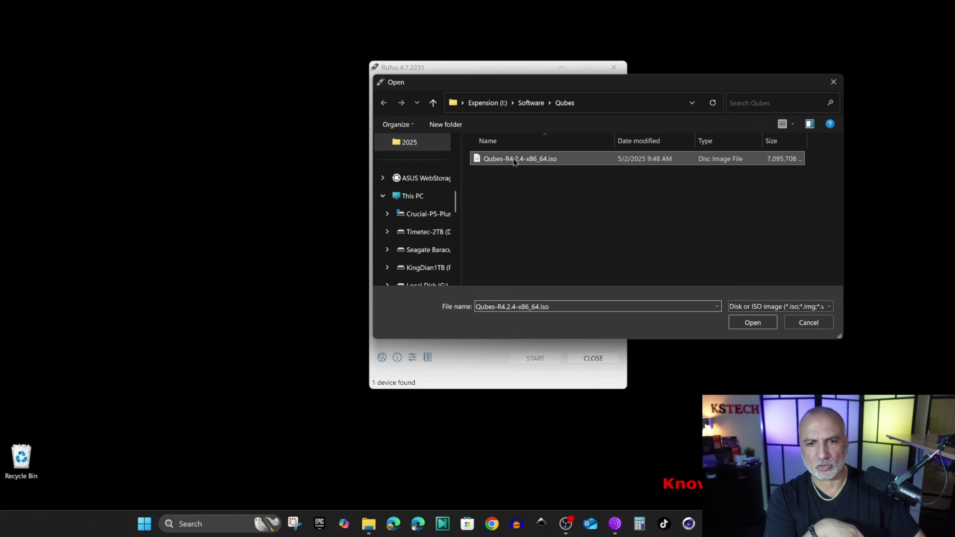
pyautogui.click(750, 322)
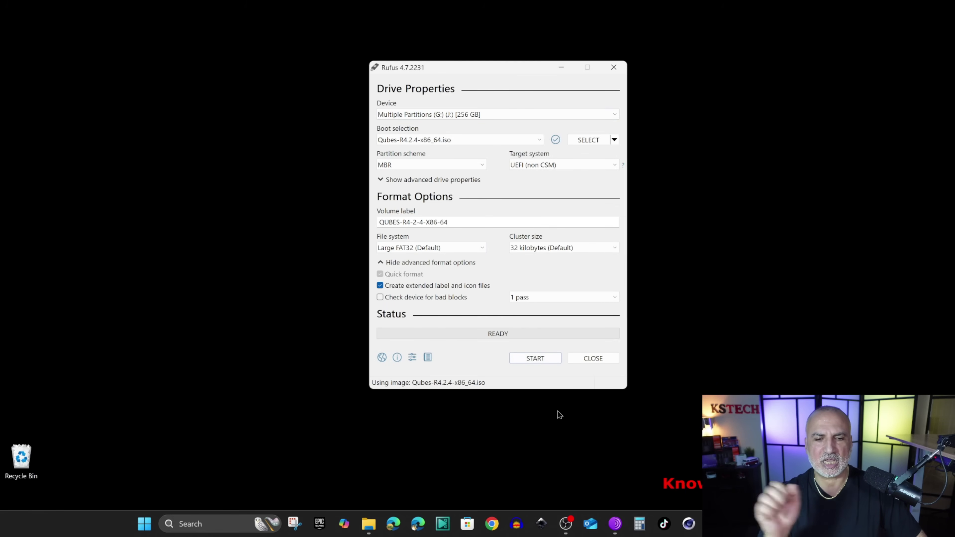
# Step: Start writing in DD image mode, accepting the data-erase and multiple-partitions warnings
pyautogui.click(536, 357)
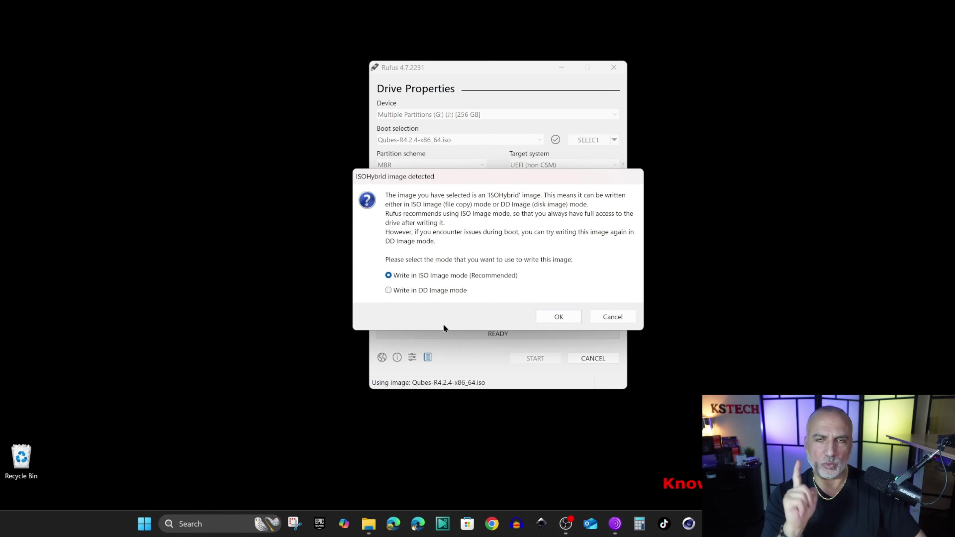
pyautogui.click(406, 290)
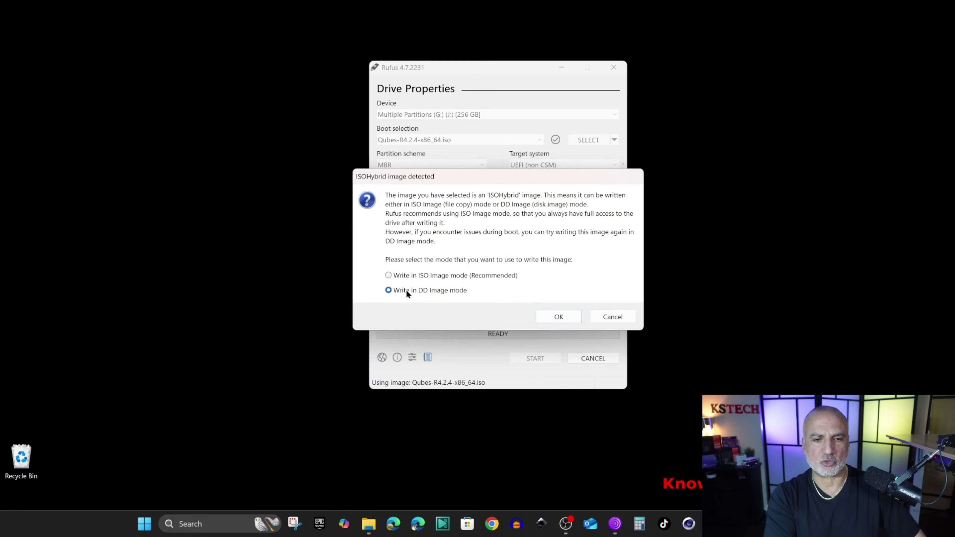
pyautogui.click(550, 315)
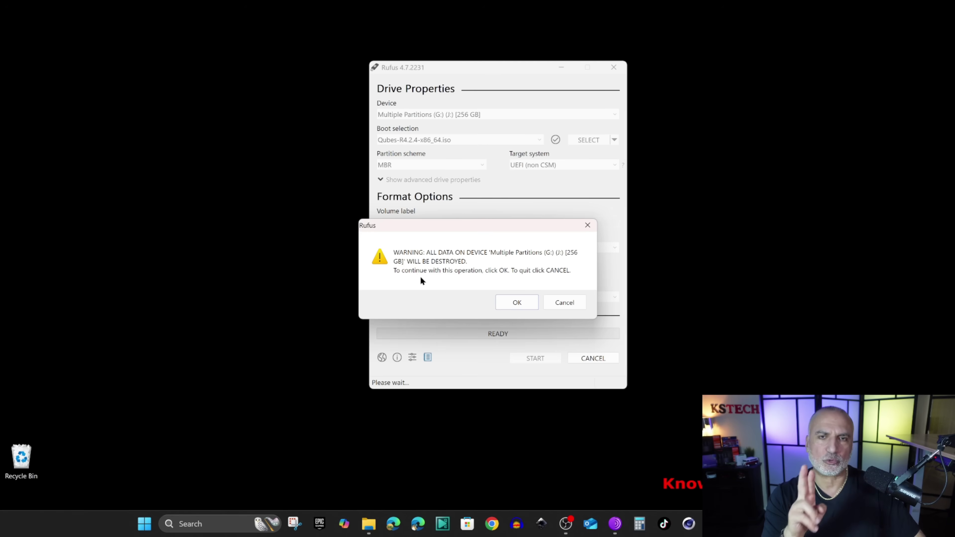
pyautogui.click(515, 304)
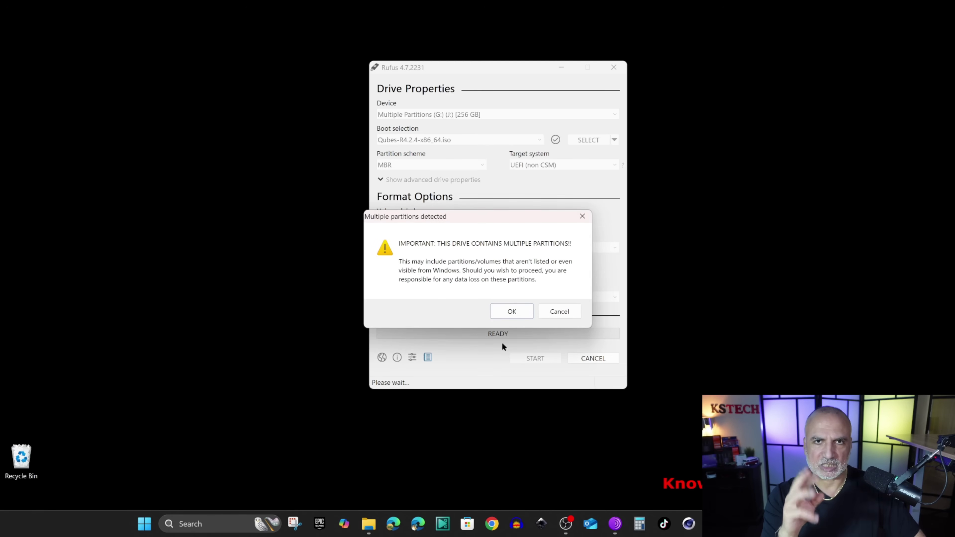
pyautogui.click(510, 313)
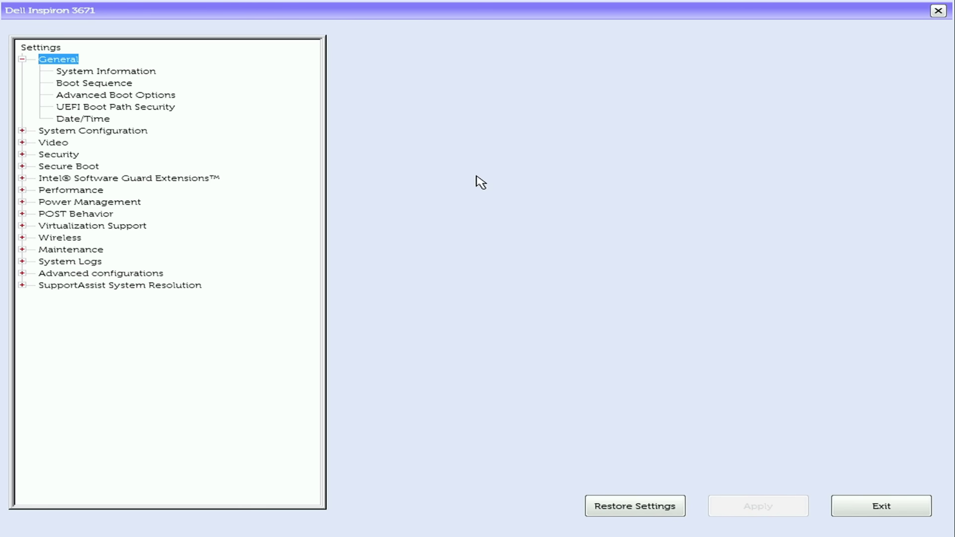
# Step: Verify Virtualization and VT for Direct I/O are enabled under Virtualization Support
pyautogui.click(22, 226)
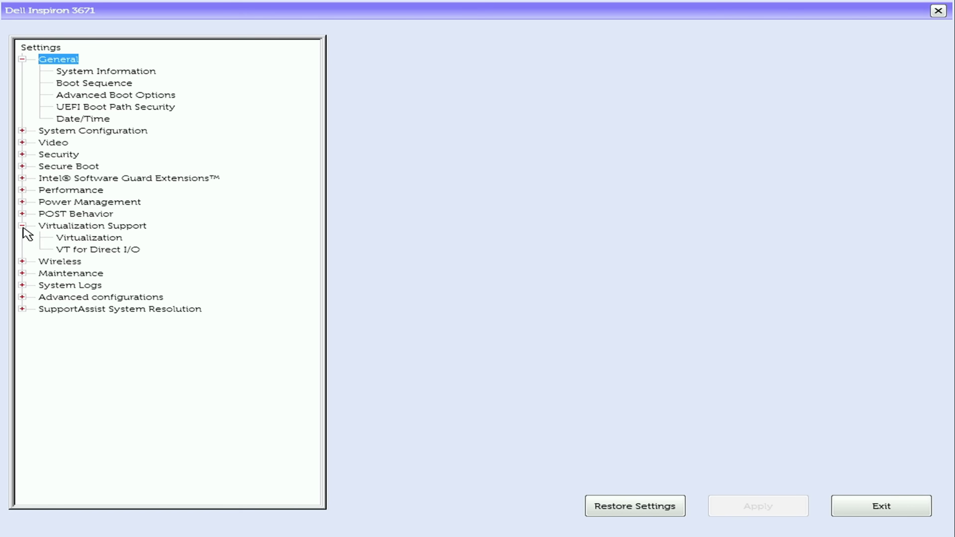
pyautogui.click(82, 239)
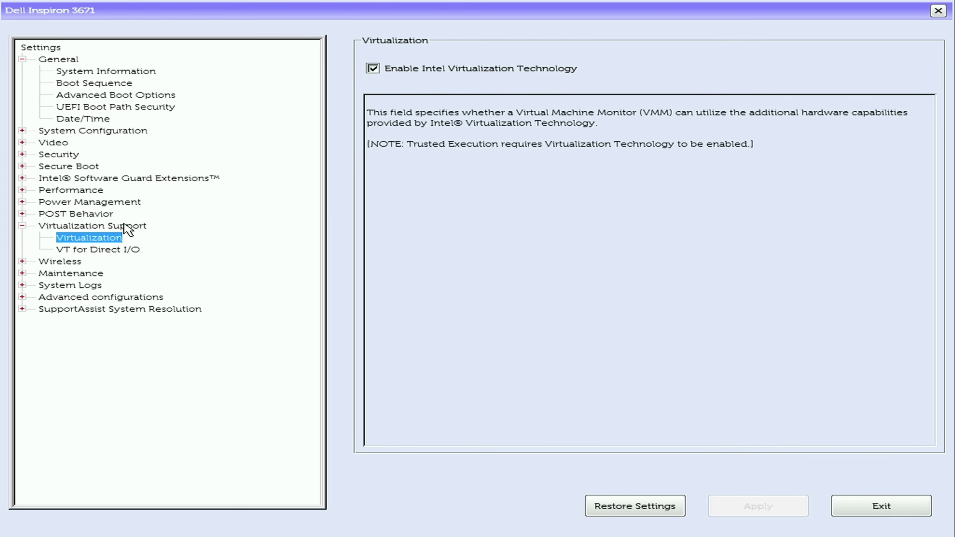
pyautogui.click(107, 254)
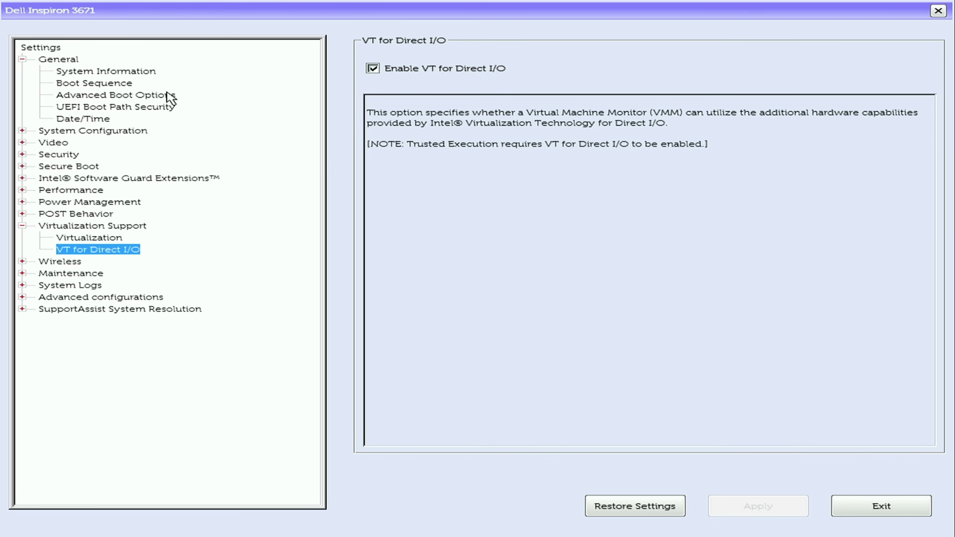
# Step: Confirm Secure Boot Enable is off, then go to General > Boot Sequence
pyautogui.click(22, 167)
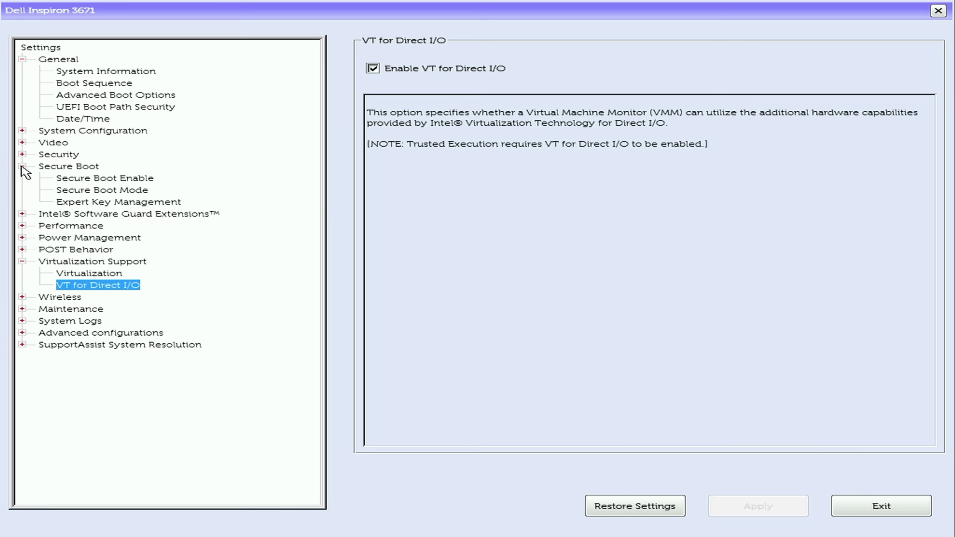
pyautogui.click(99, 180)
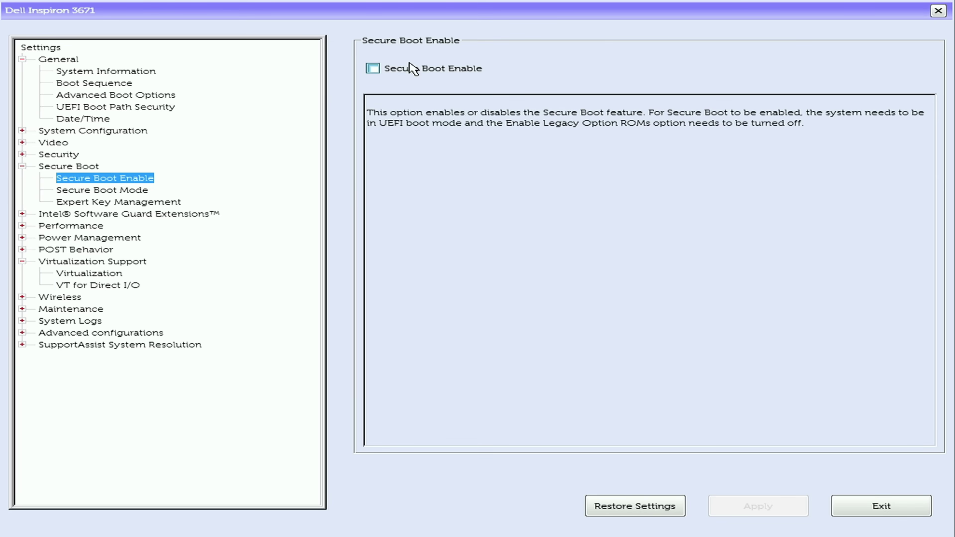
pyautogui.click(97, 84)
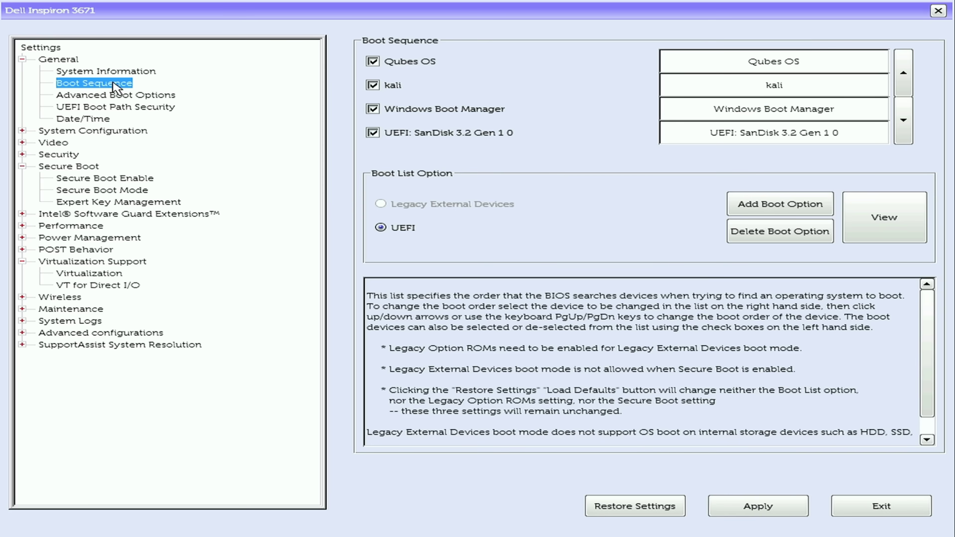
# Step: Move UEFI: SanDisk to the top of the boot order and apply the change
pyautogui.click(789, 139)
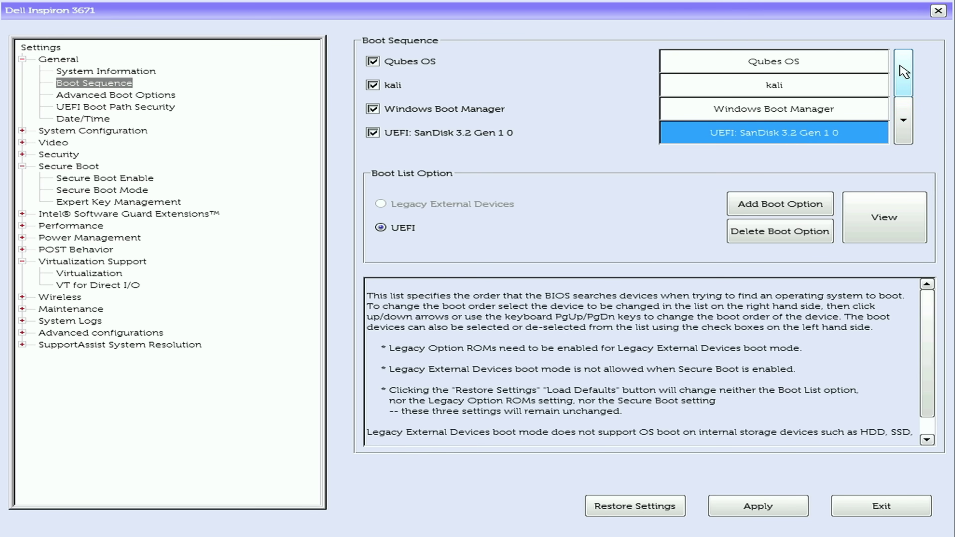
pyautogui.click(904, 71)
pyautogui.click(903, 72)
pyautogui.click(904, 76)
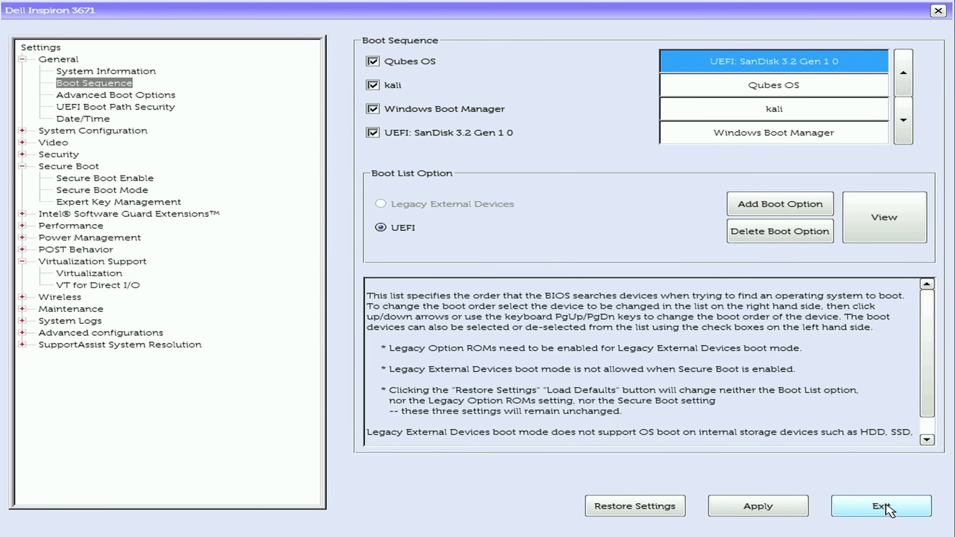
pyautogui.click(761, 512)
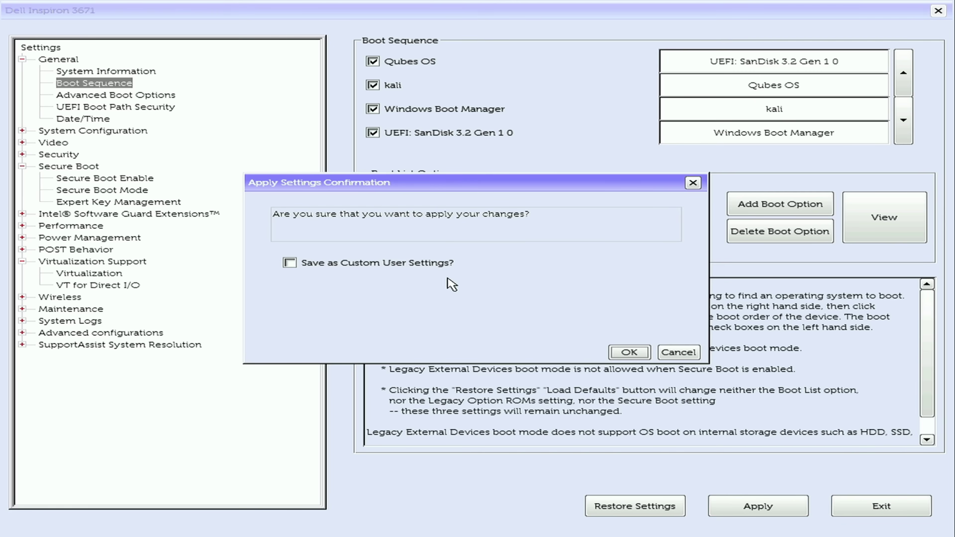
pyautogui.click(629, 353)
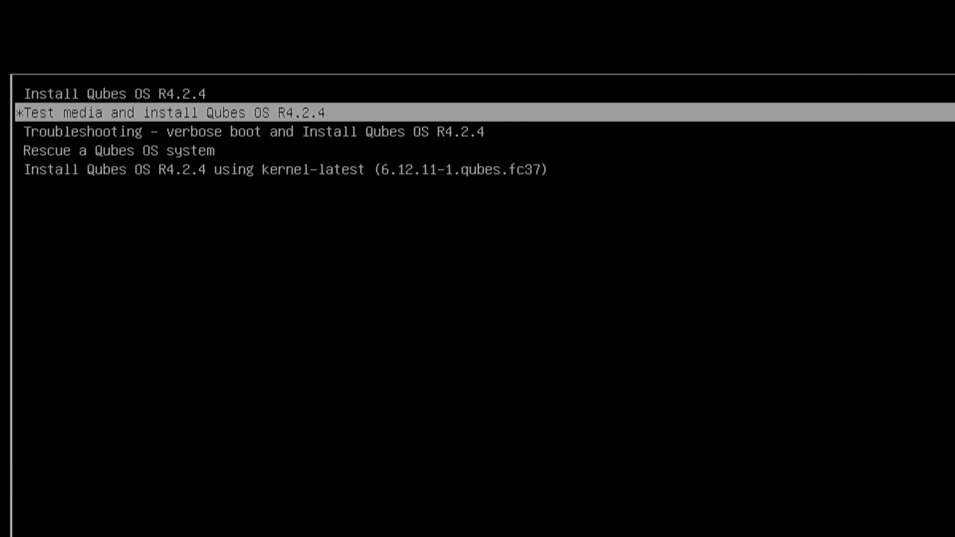
# Step: Boot 'Install Qubes OS R4.2.4 using kernel-latest' and continue with English (United States)
pyautogui.press('Down')
pyautogui.press('Down')
pyautogui.press('Down')
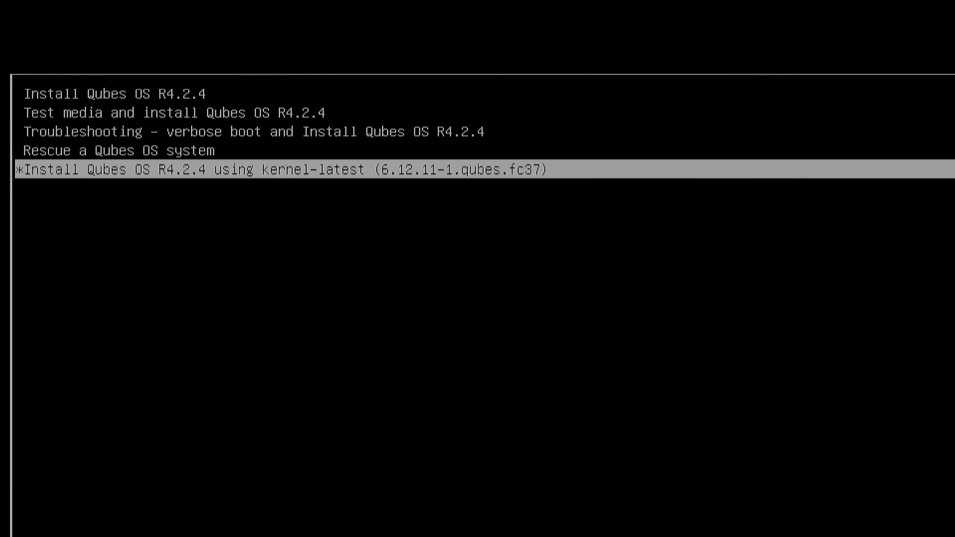
pyautogui.press('Return')
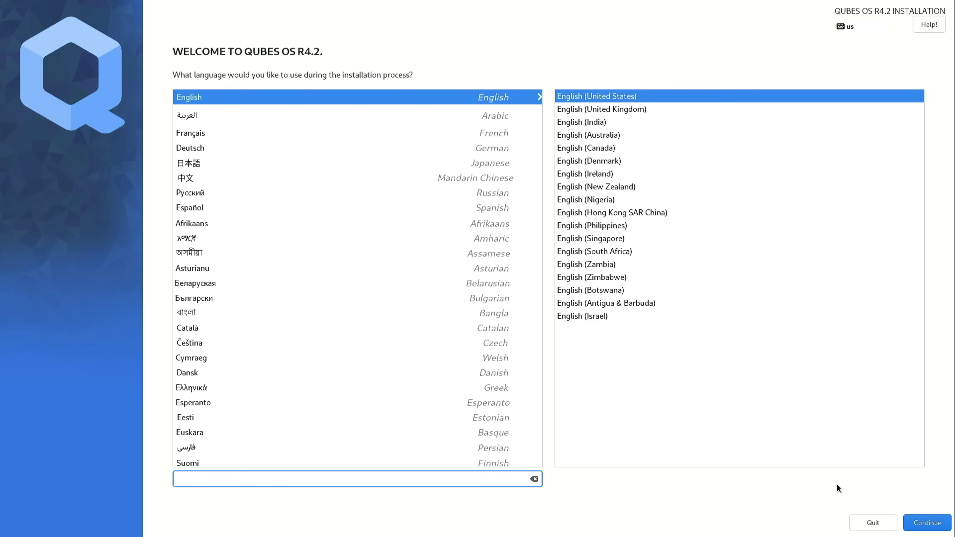
pyautogui.click(922, 527)
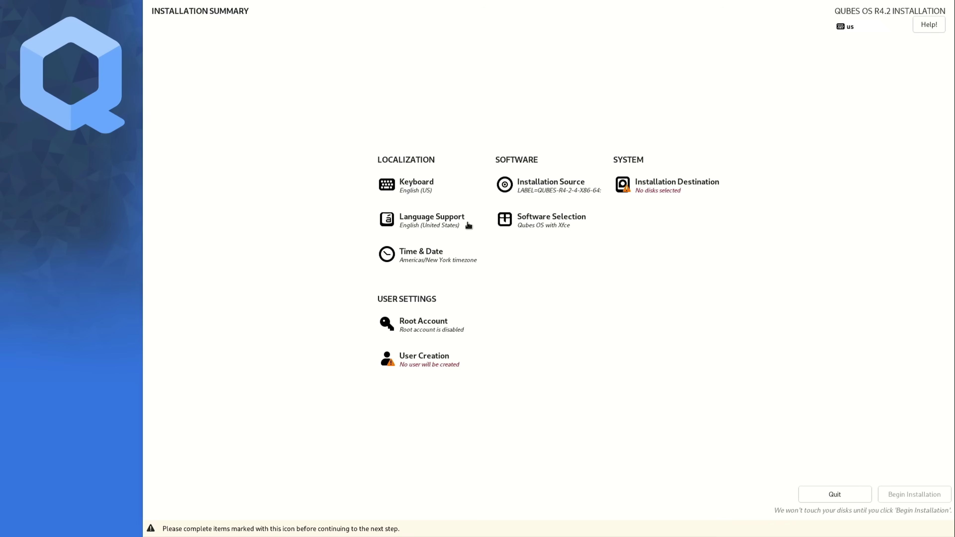
# Step: Target the encrypted 223.57 GiB Kingston disk, allowing existing partitions to be removed or shrunk
pyautogui.click(657, 191)
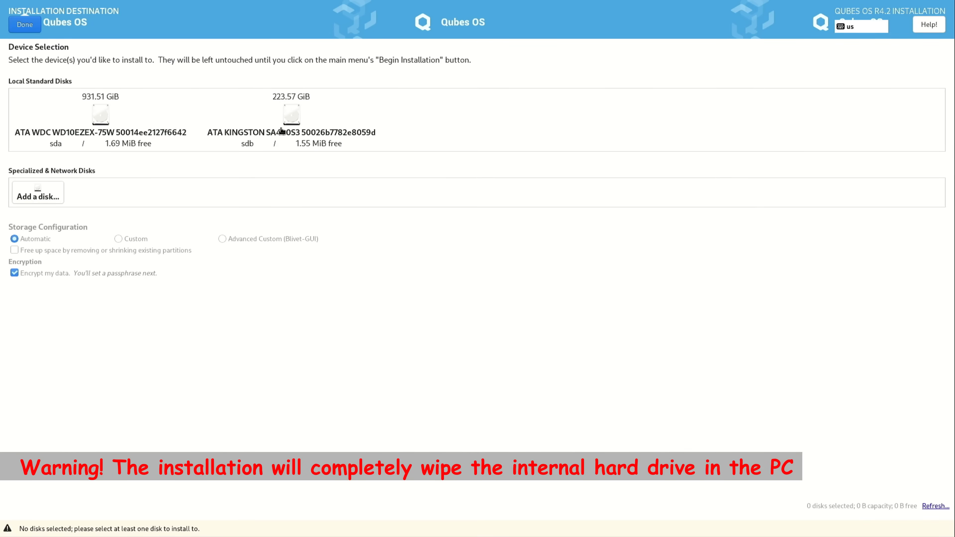
pyautogui.click(291, 118)
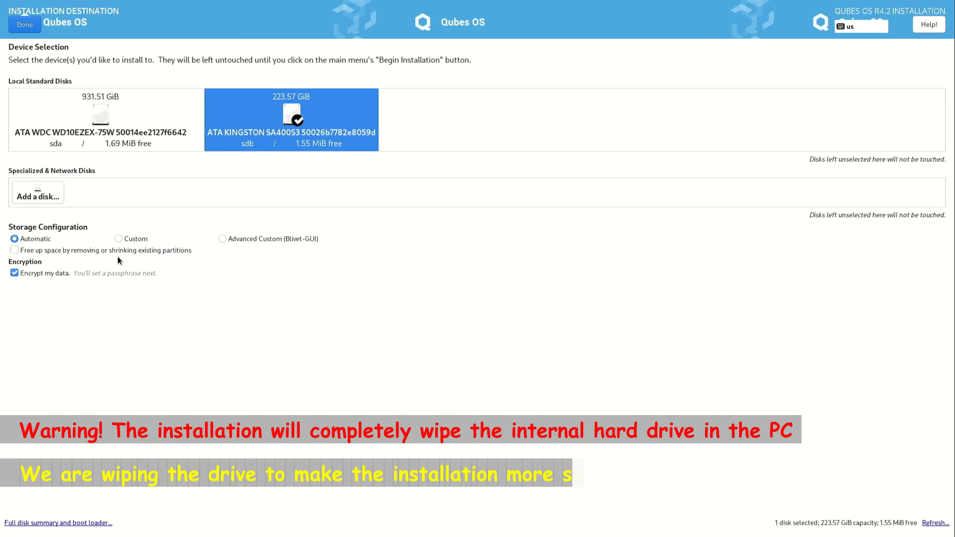
pyautogui.click(15, 250)
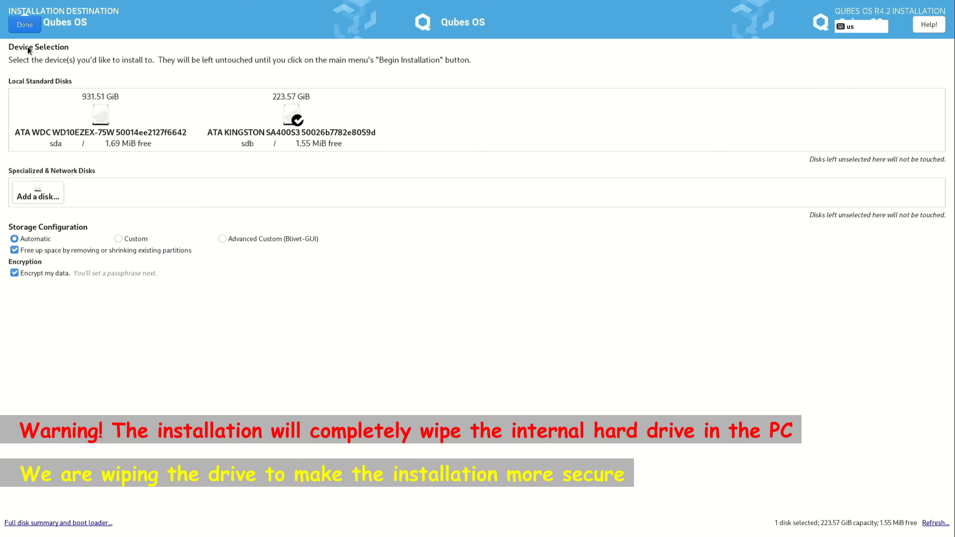
pyautogui.click(25, 26)
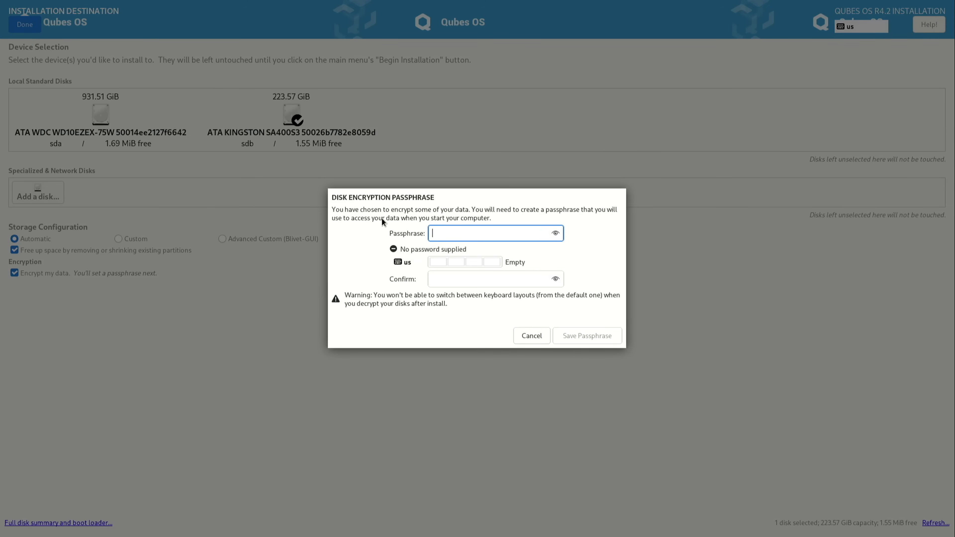
# Step: Set and confirm the disk encryption passphrase, then delete all partitions on the 223.57 GiB Kingston disk and reclaim the space
pyautogui.write('********')
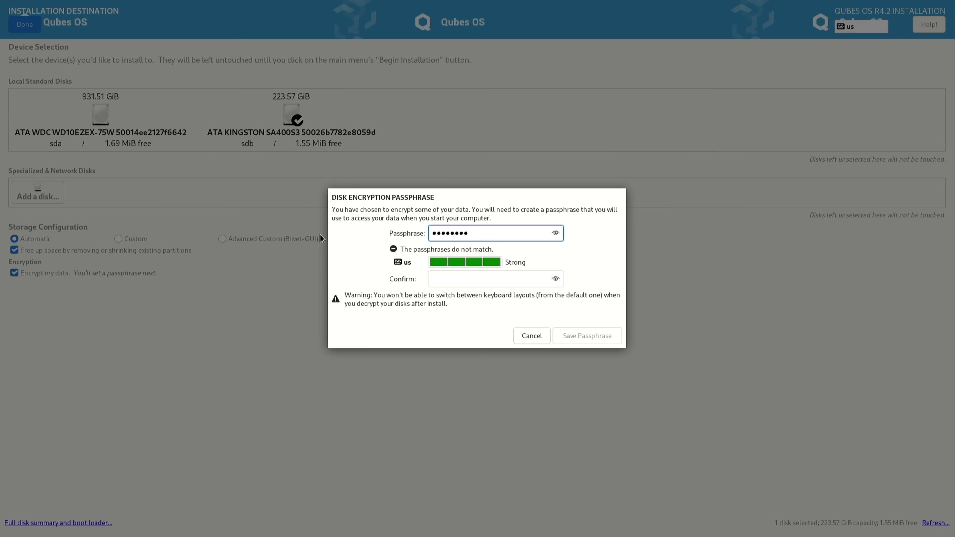
pyautogui.click(479, 278)
pyautogui.write('*********')
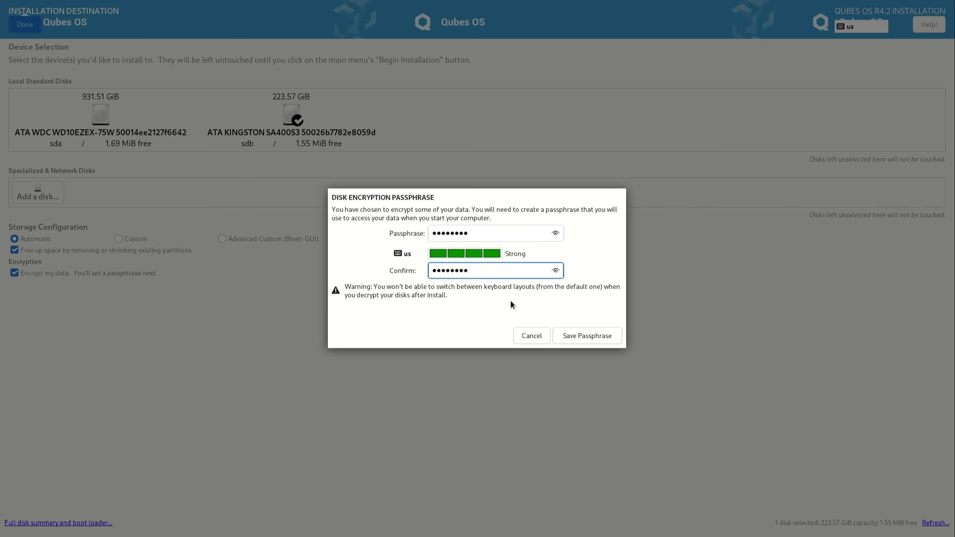
pyautogui.click(582, 340)
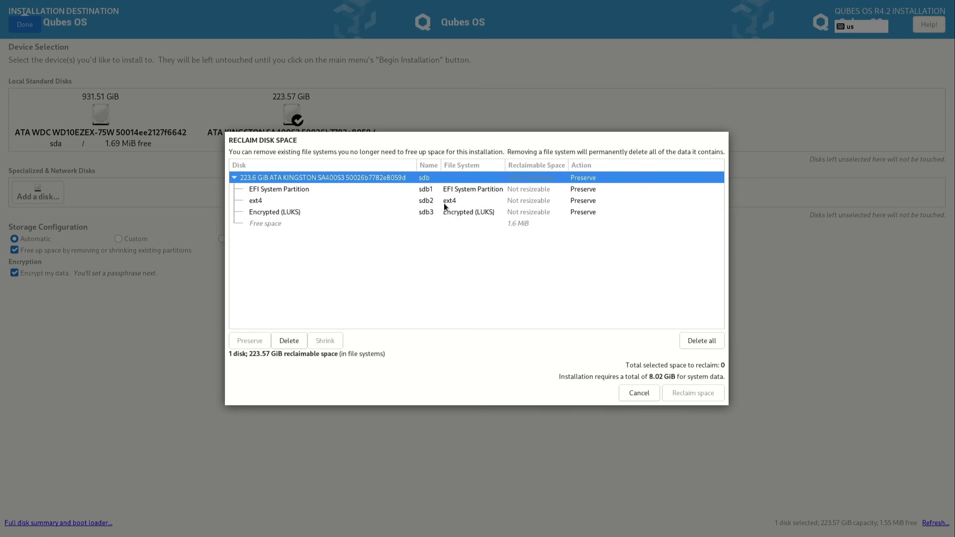
pyautogui.click(706, 344)
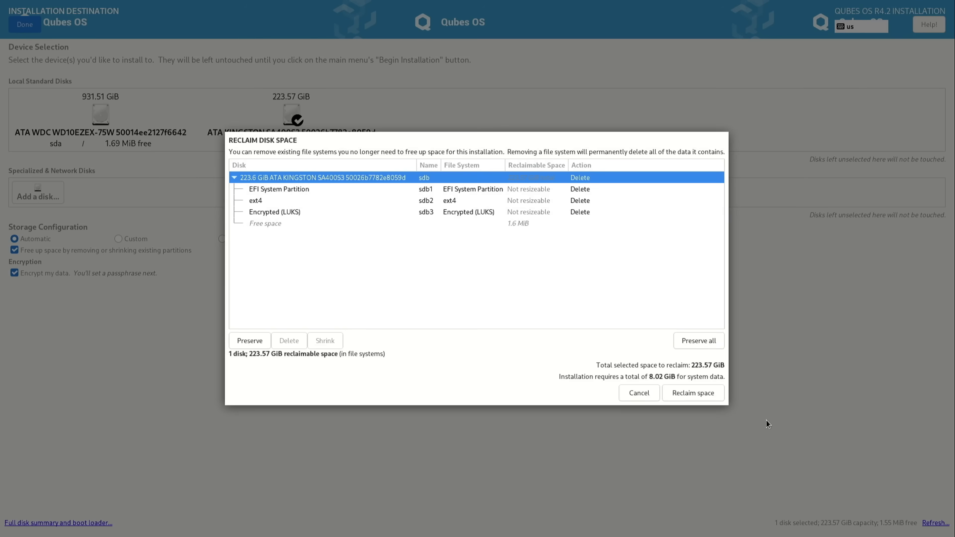
pyautogui.click(696, 398)
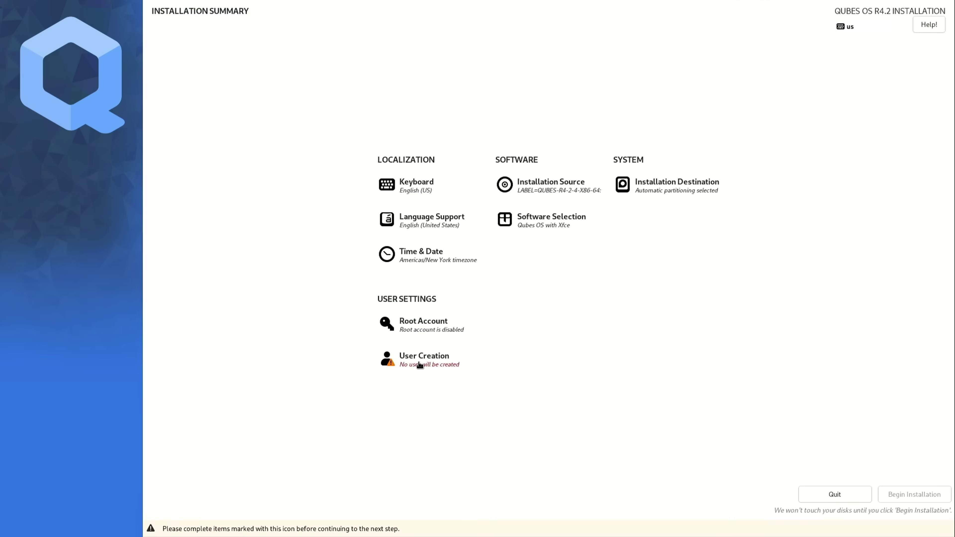
# Step: Create the administrator user 'wuser' with a password entered and confirmed
pyautogui.click(410, 361)
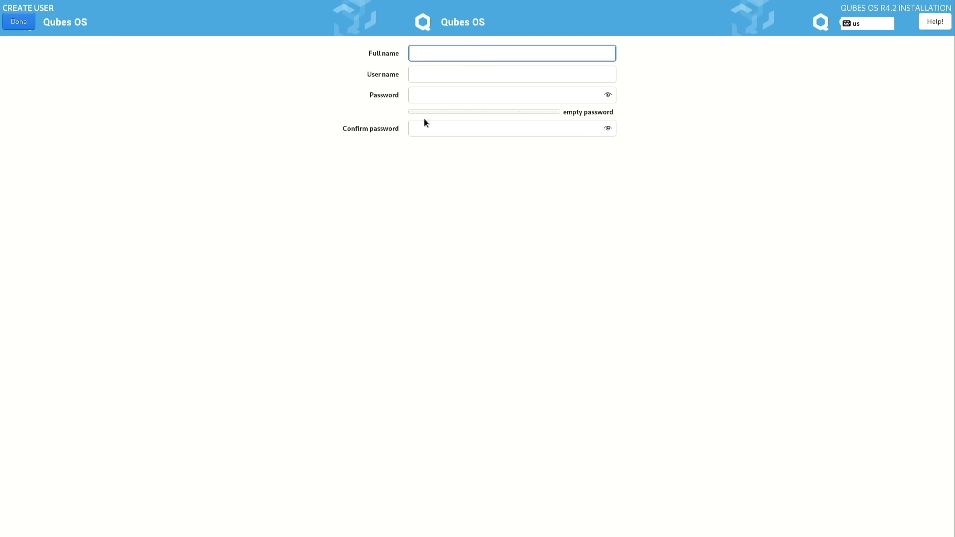
pyautogui.click(436, 72)
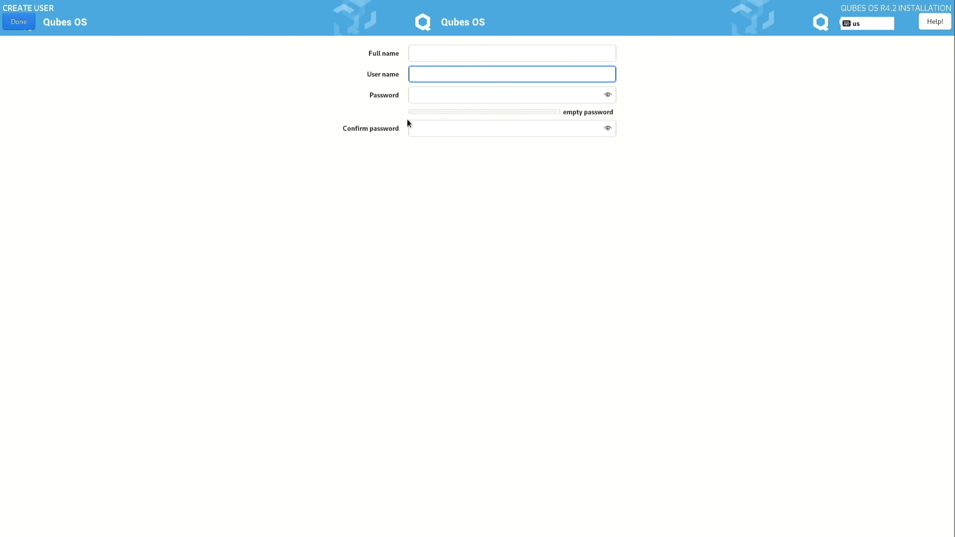
pyautogui.write('wuser')
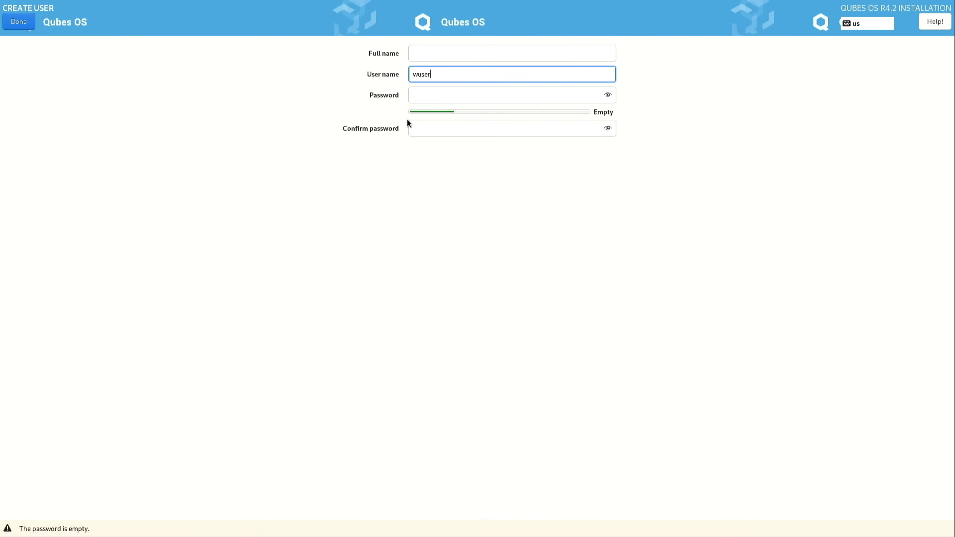
pyautogui.click(444, 95)
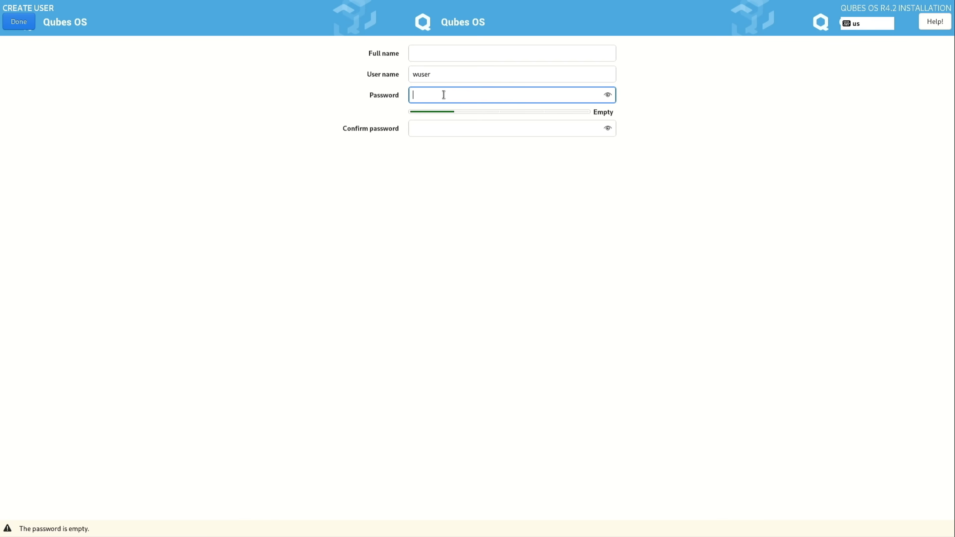
pyautogui.write('•••••••••••••')
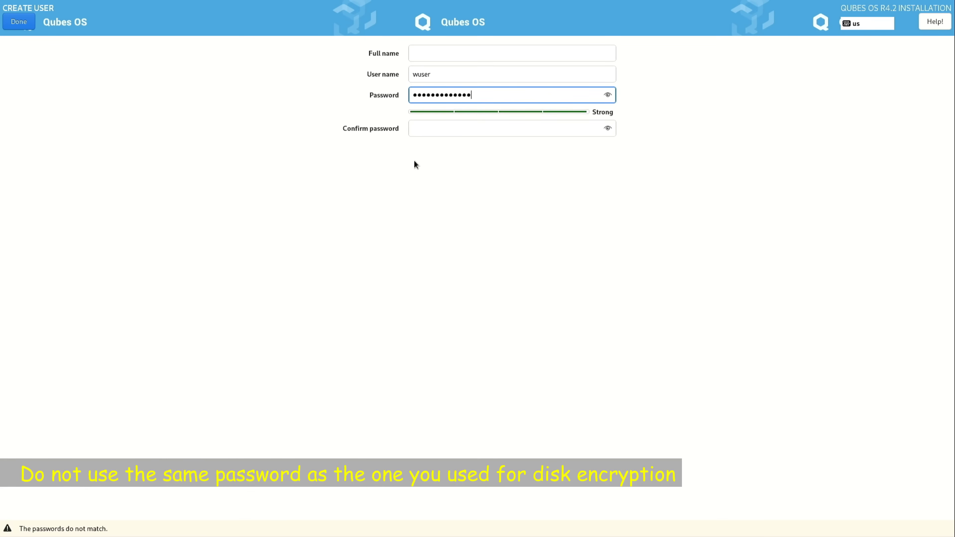
pyautogui.click(438, 130)
pyautogui.write('•••••••••••••')
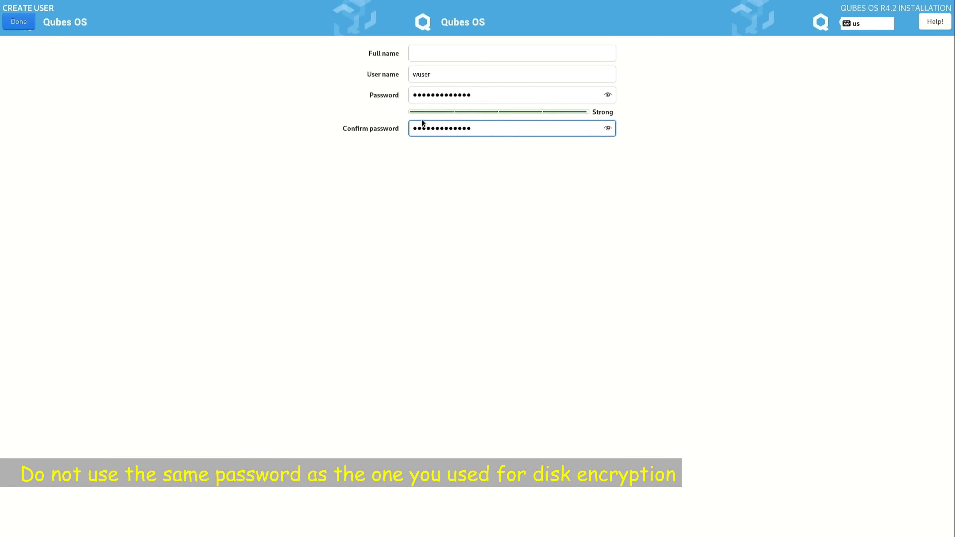
pyautogui.click(19, 21)
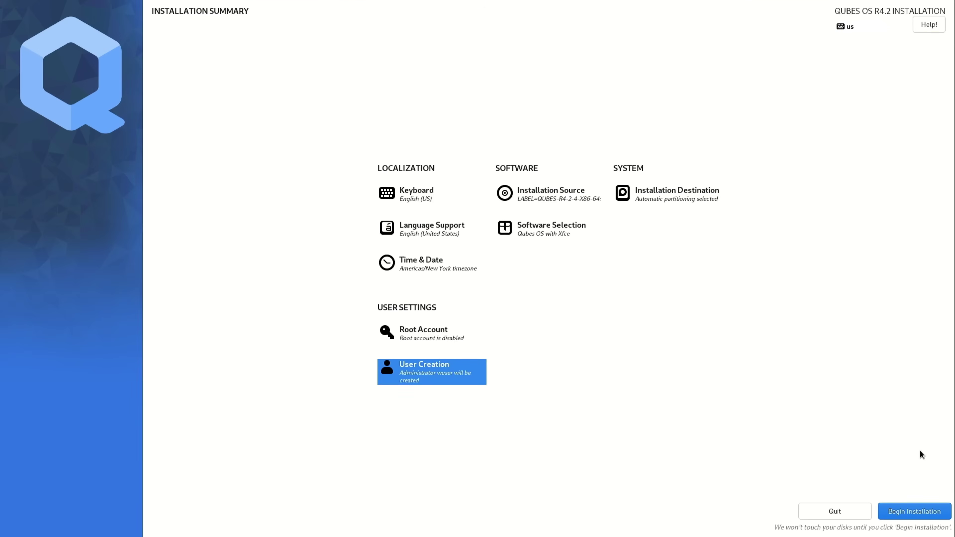
# Step: Begin the Qubes OS installation and reboot the system once it completes
pyautogui.click(915, 512)
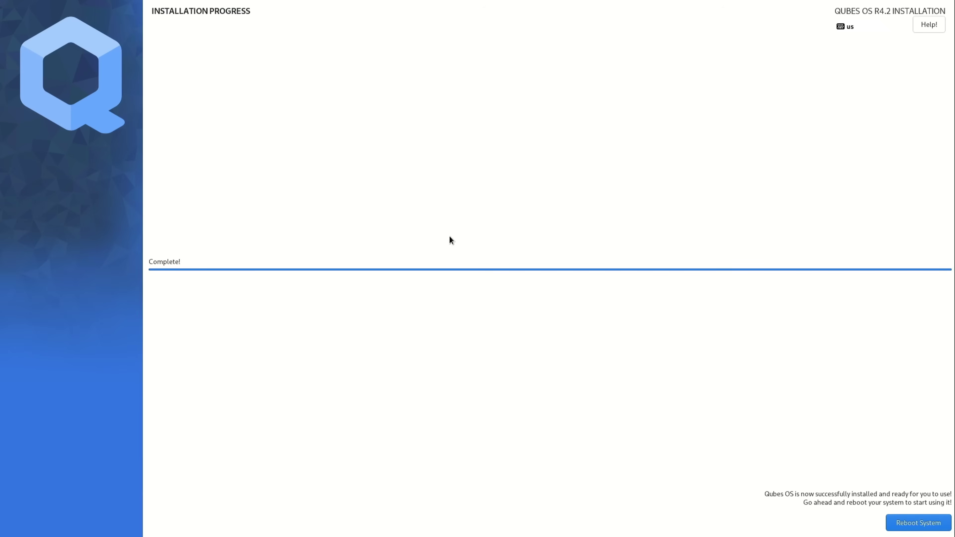
pyautogui.click(920, 527)
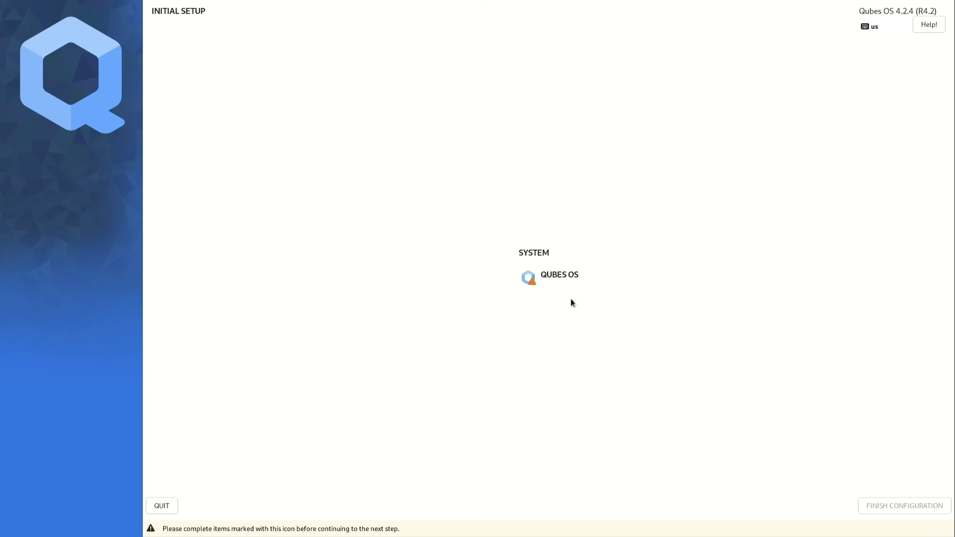
# Step: Enable automatic acceptance of USB mice in the Qubes OS settings and finish configuration
pyautogui.click(528, 279)
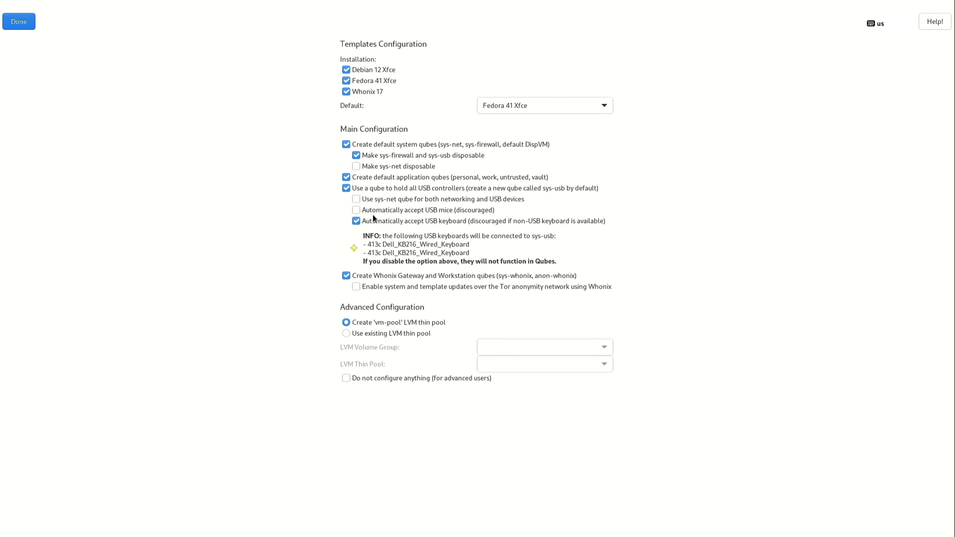
pyautogui.click(358, 212)
pyautogui.click(16, 23)
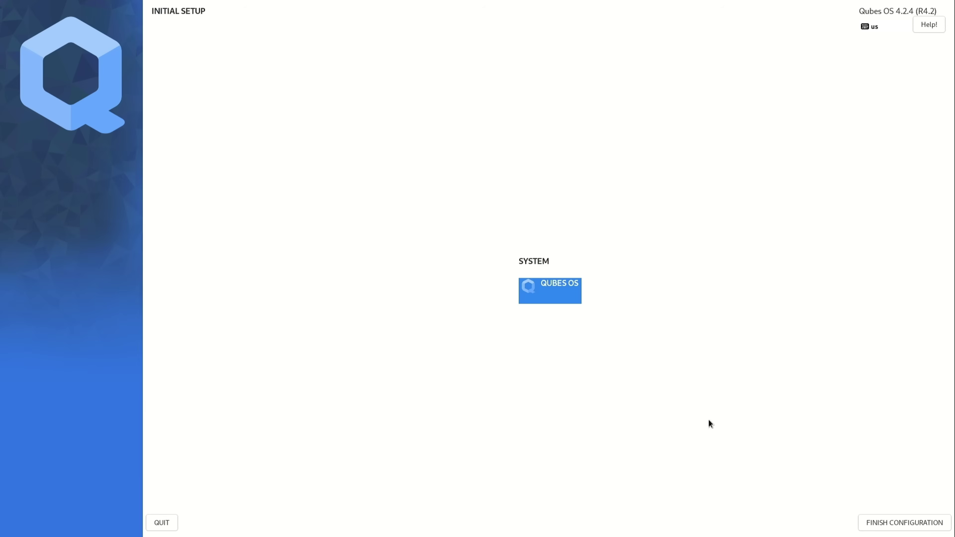
pyautogui.click(900, 522)
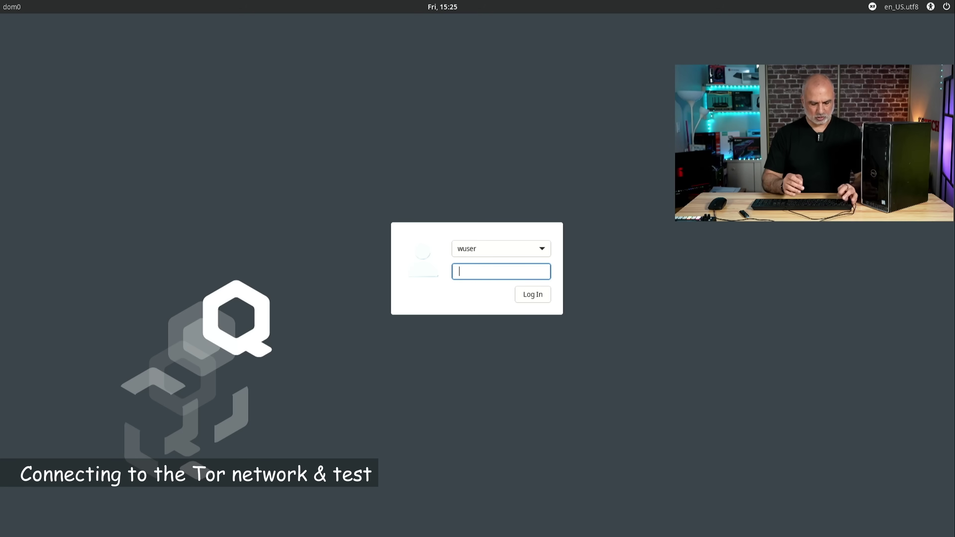
# Step: Sign in to the desktop with the new user's password
pyautogui.write('••')
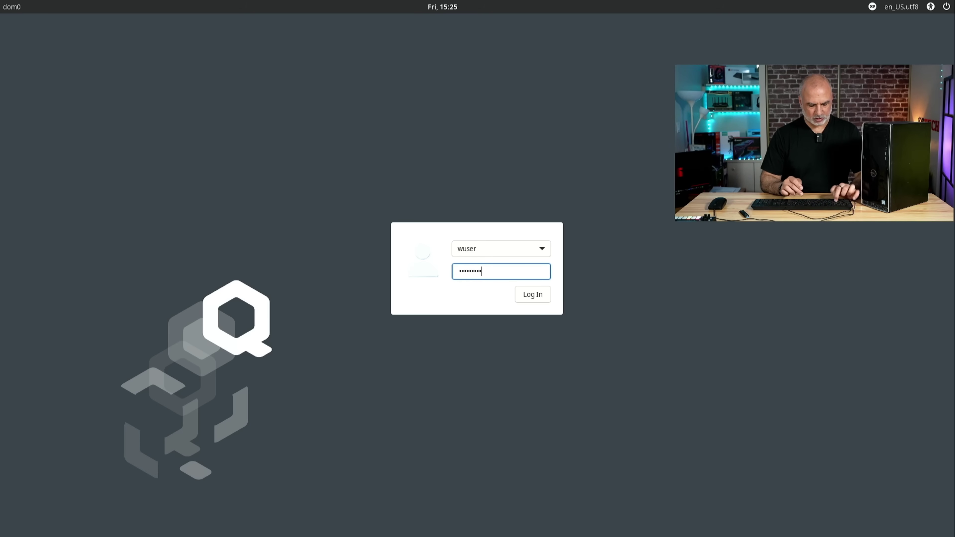
pyautogui.press('Return')
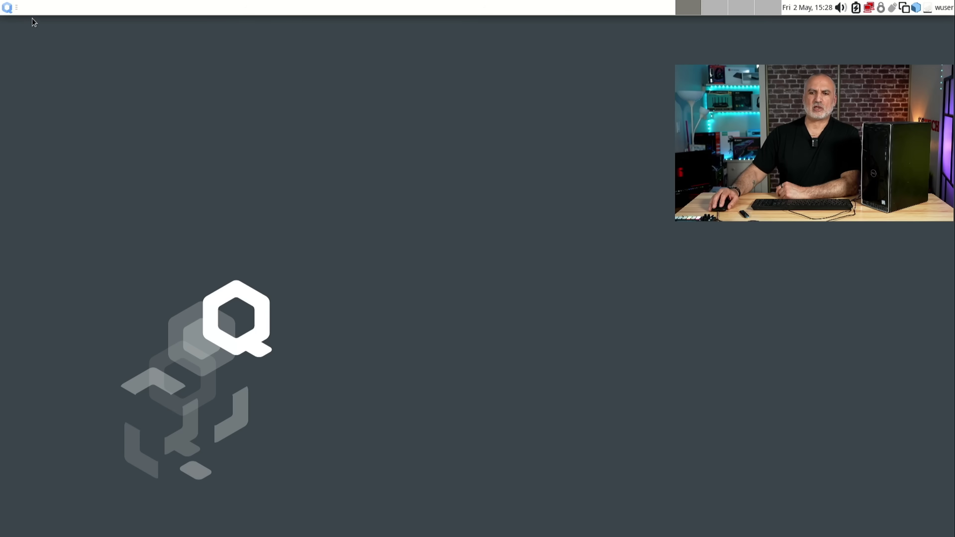
# Step: Launch Firefox in the disposable default-dvm qube and load knowledgesharingtech.com
pyautogui.click(7, 8)
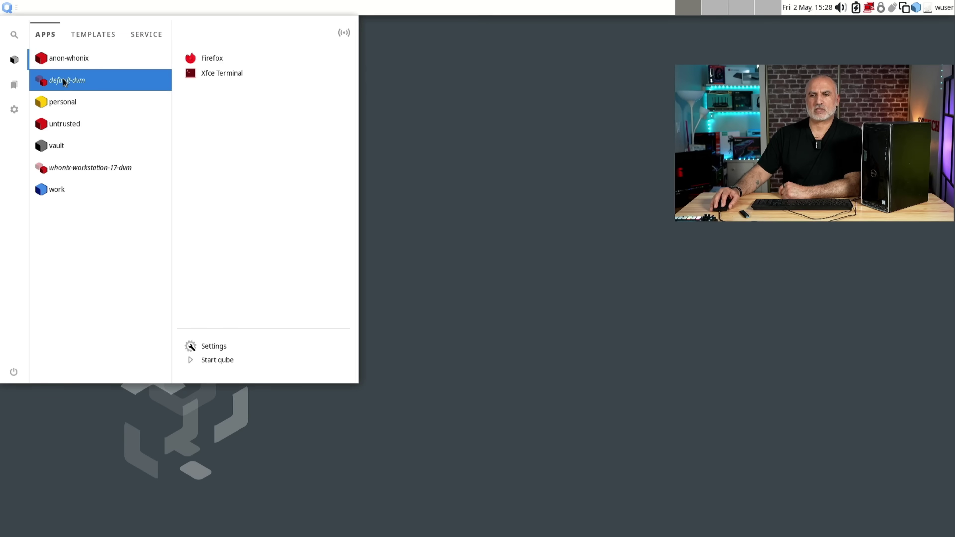
pyautogui.moveTo(122, 85)
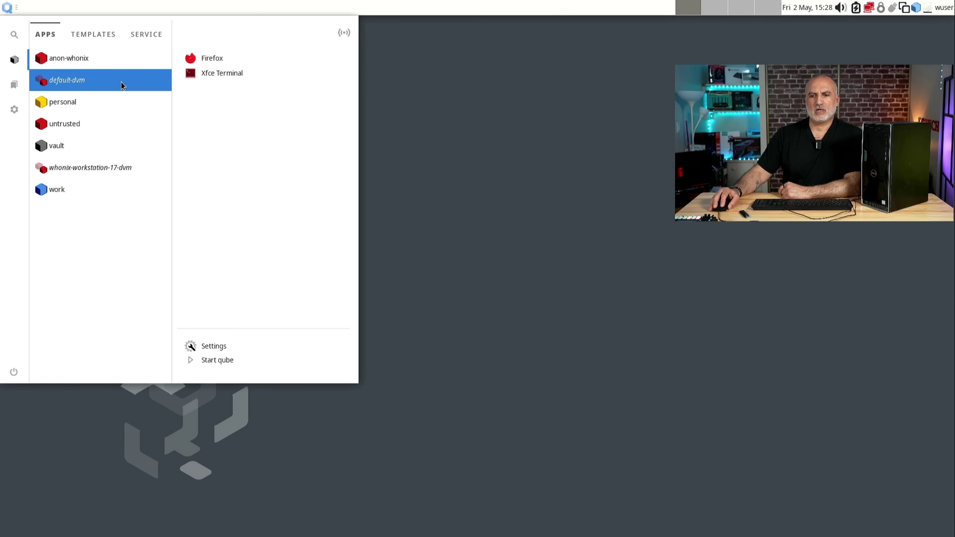
pyautogui.click(206, 59)
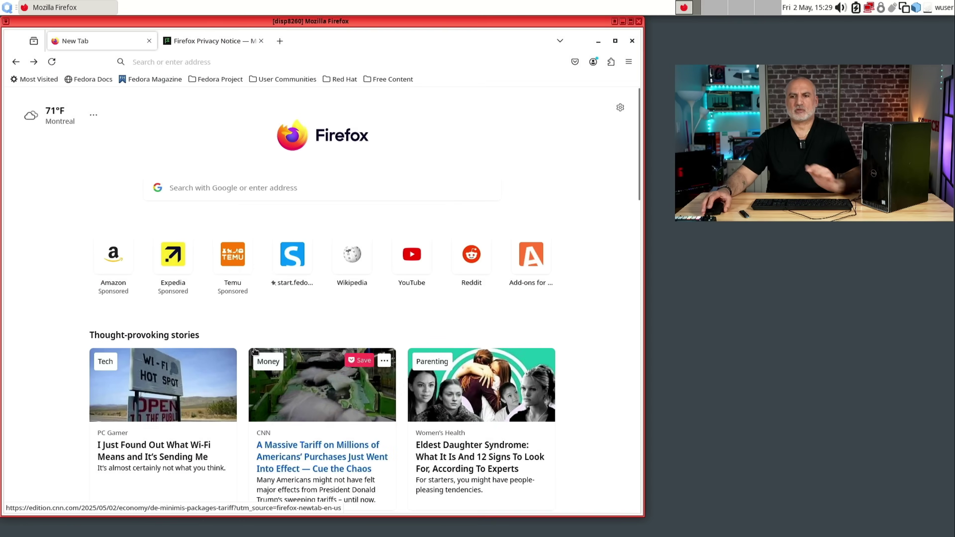
pyautogui.click(237, 67)
pyautogui.write('kn')
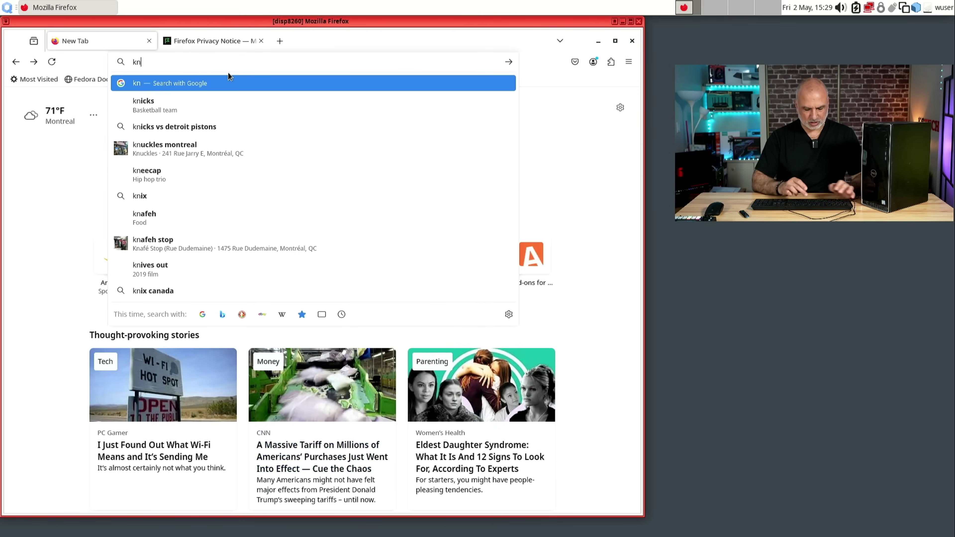
pyautogui.write('owledgesharingtech.com')
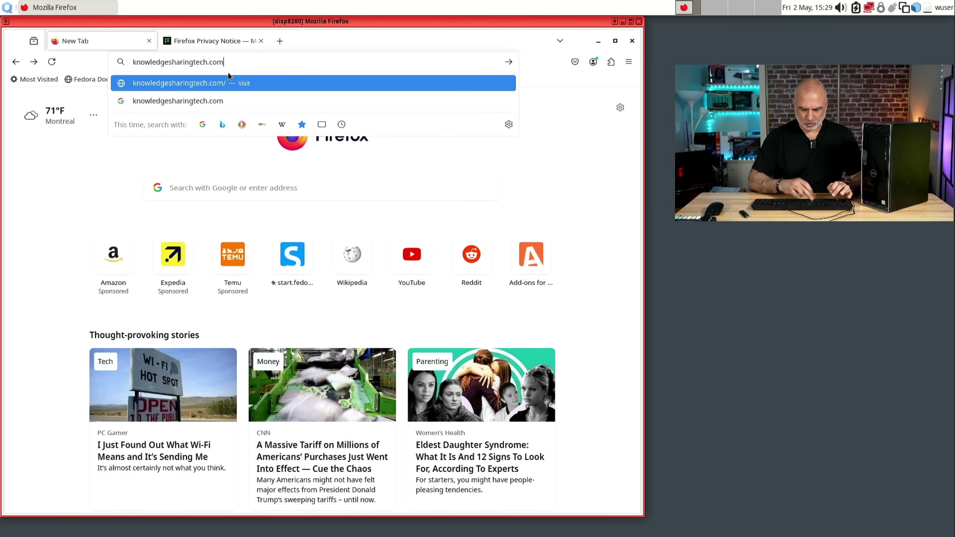
pyautogui.press('Return')
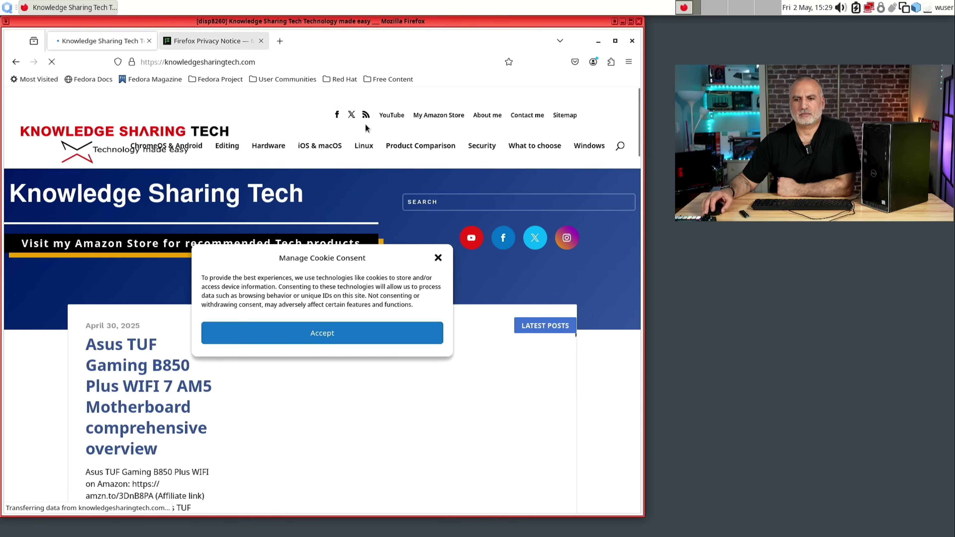